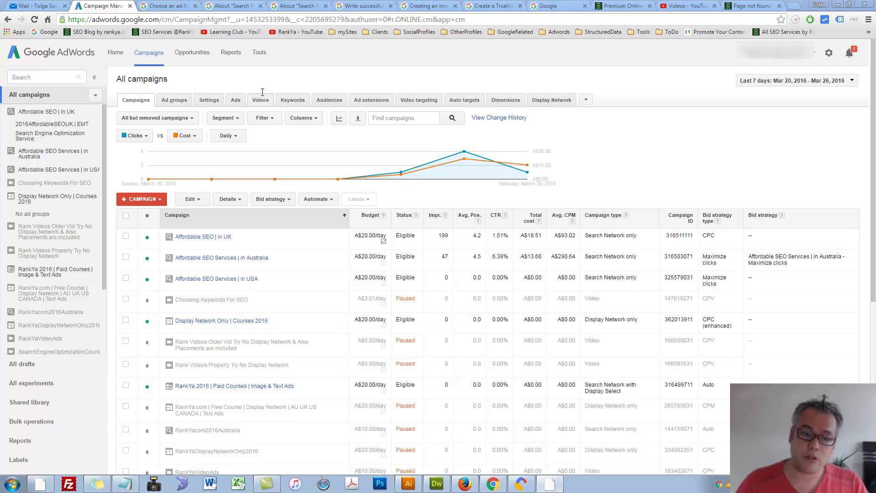
Step: Review the Ad groups and Keywords across all campaigns, then bring up Search Engine Journal in Firefox
triple_click(135, 77)
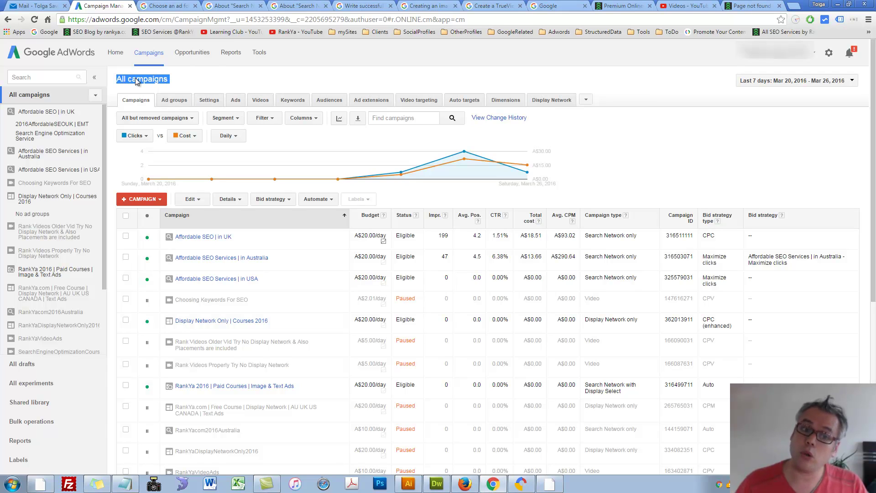
click(386, 83)
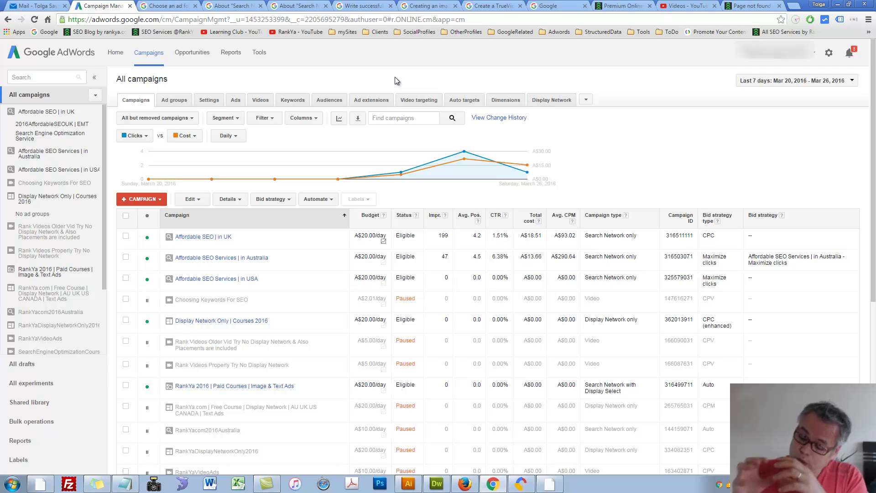
click(174, 100)
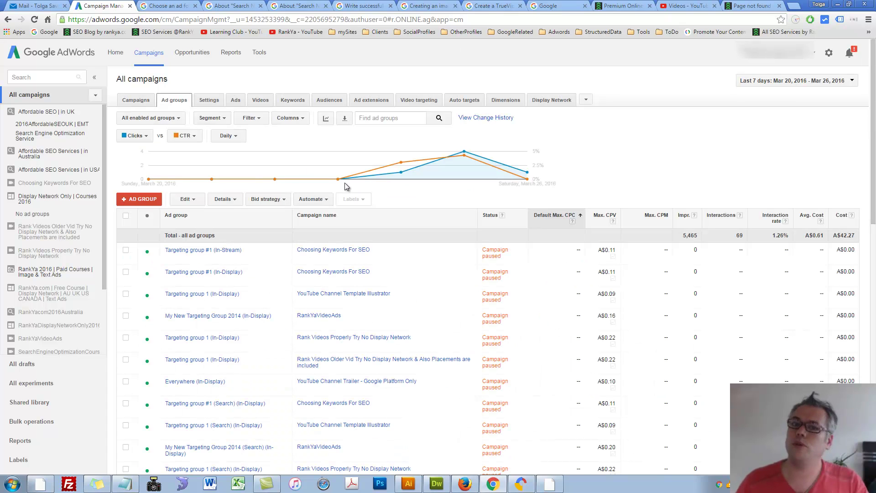
click(289, 100)
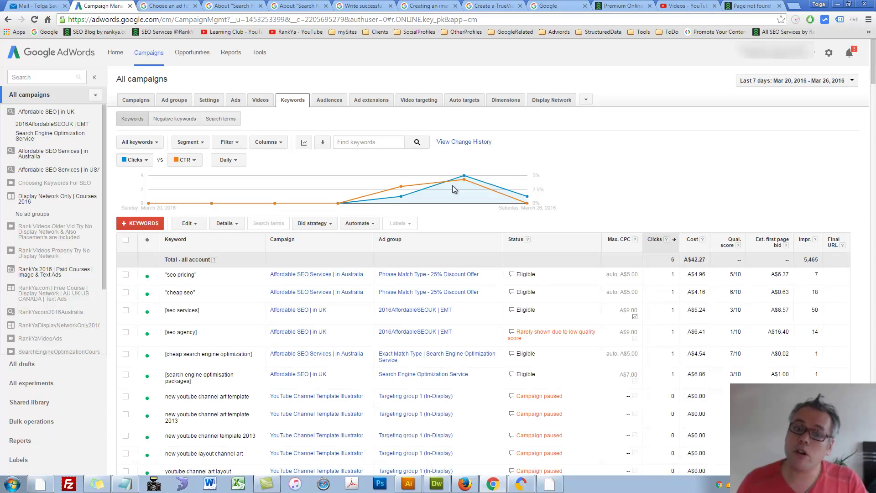
click(133, 100)
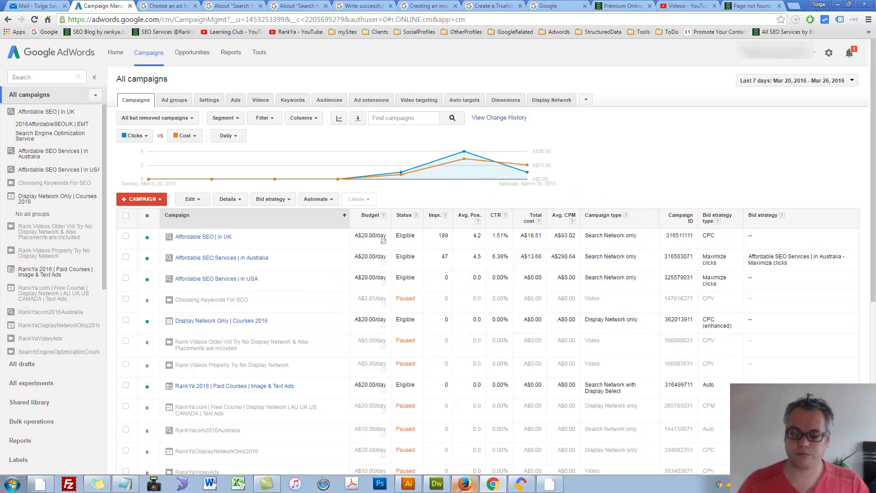
click(463, 484)
click(55, 22)
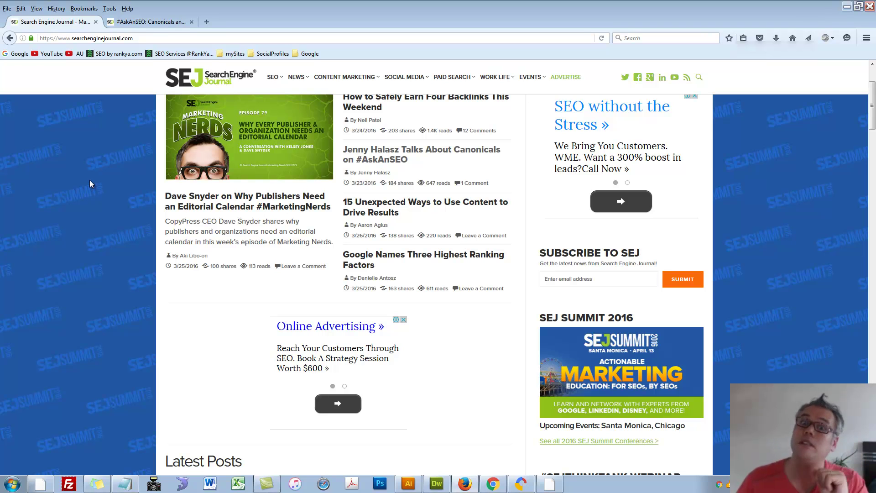
scroll(114, 265, up, 2)
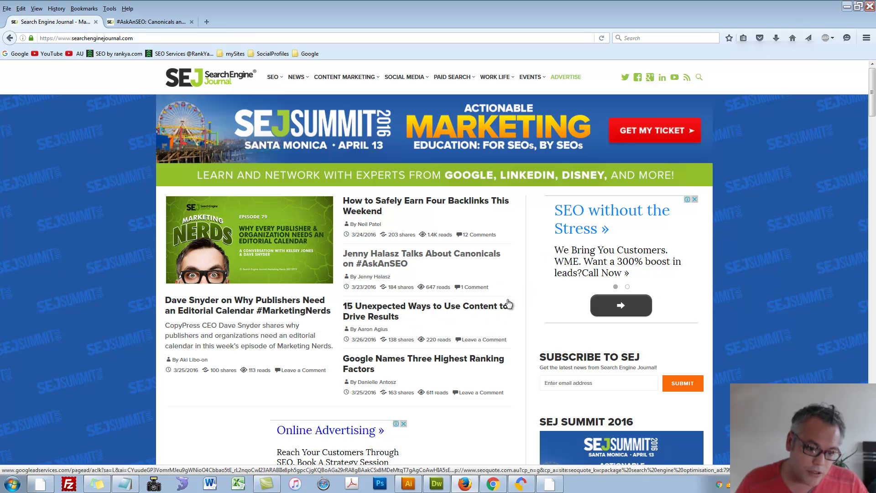
click(141, 22)
scroll(355, 352, down, 10)
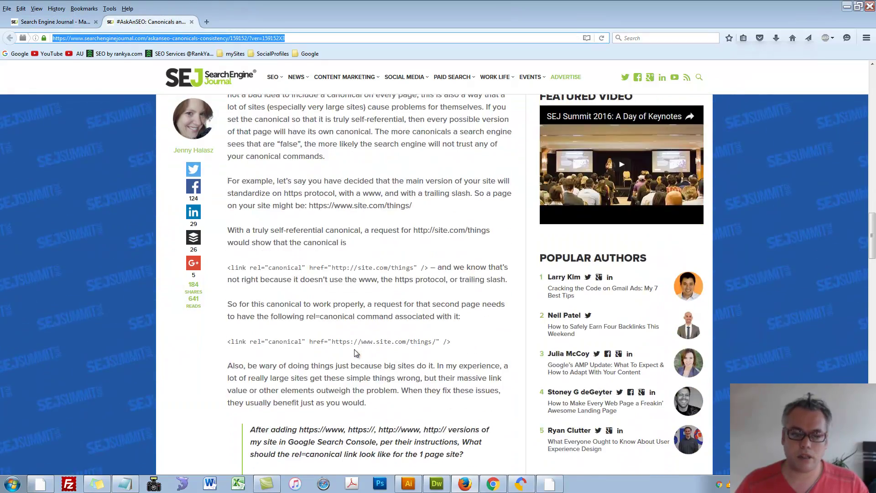
scroll(355, 353, down, 15)
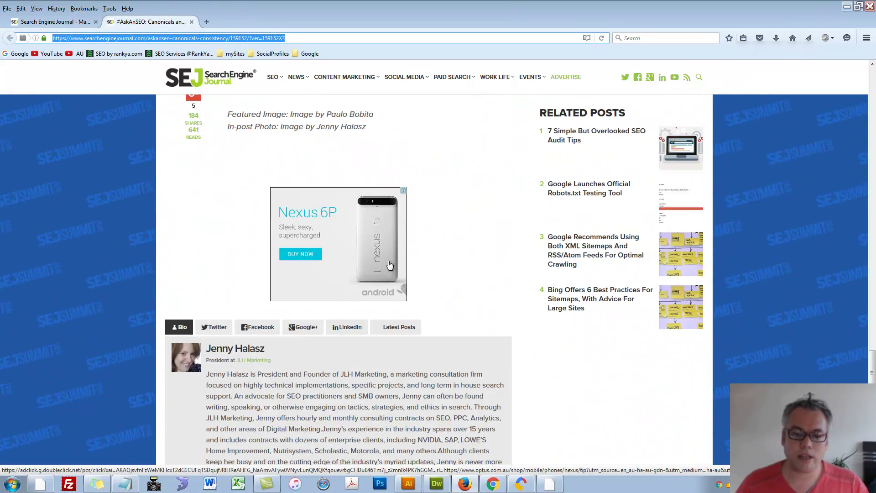
click(40, 24)
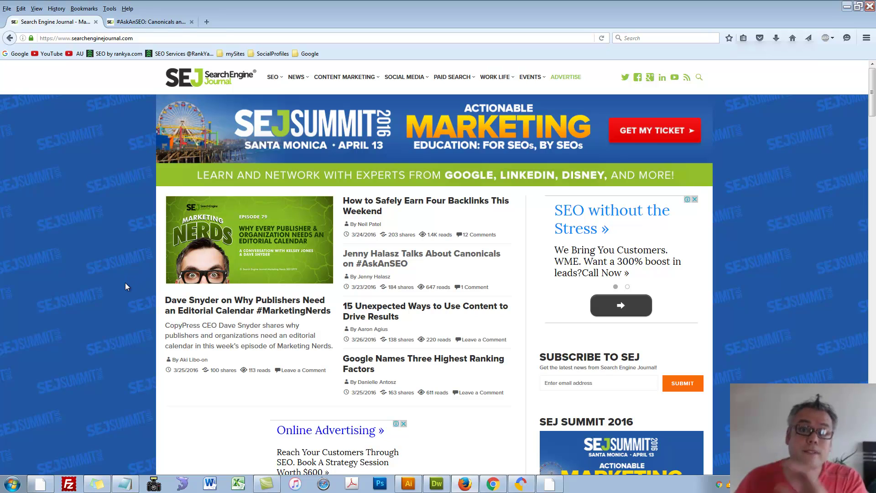
Step: Return to AdWords and briefly open the Display Network Only | Courses 2016 campaign before going back
click(496, 487)
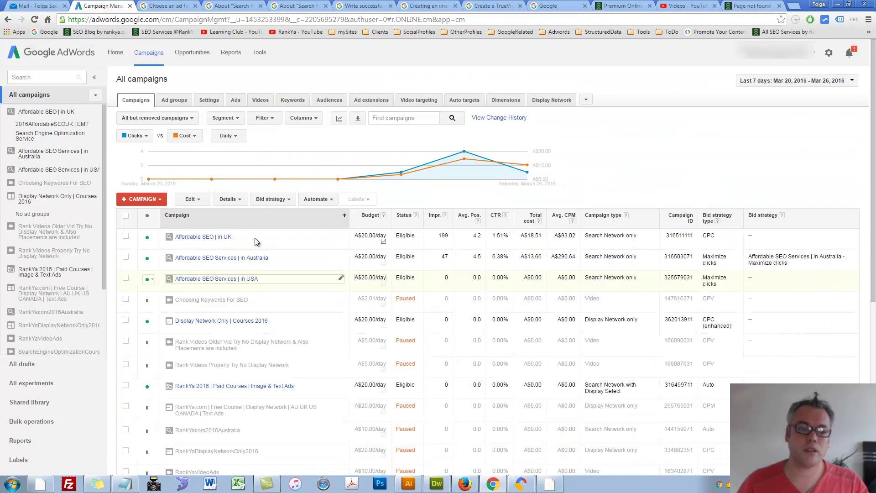
click(47, 201)
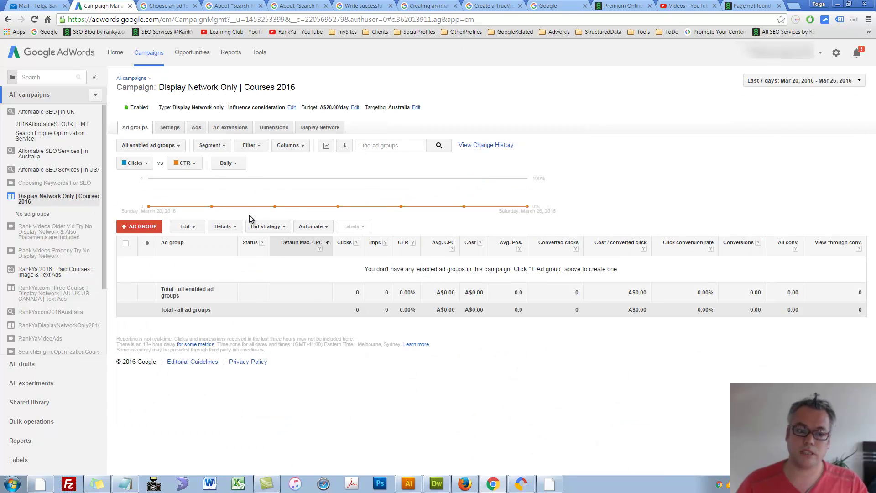
click(126, 78)
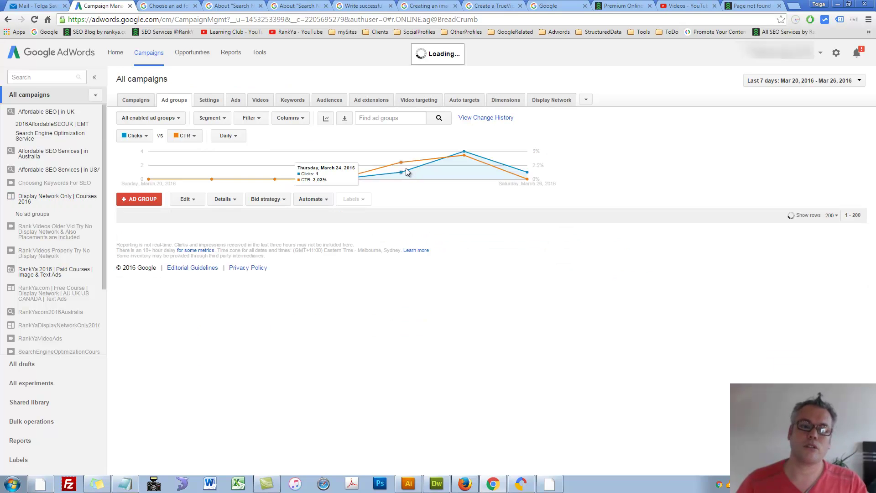
click(150, 199)
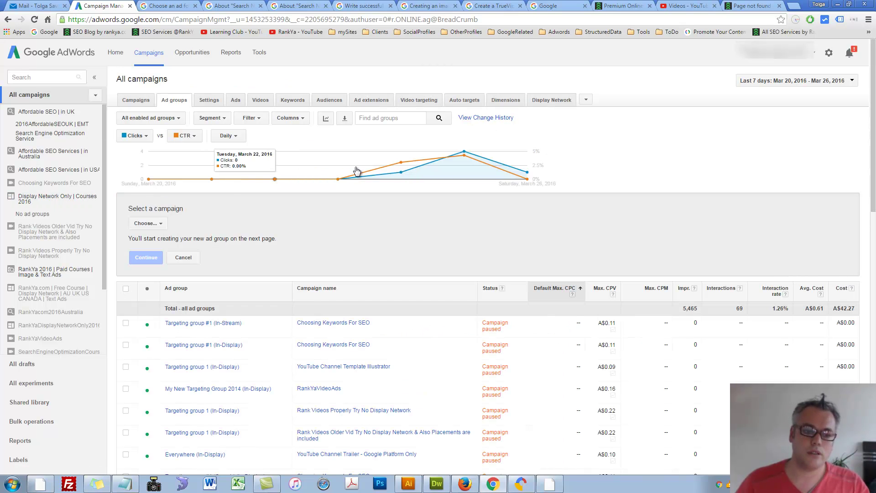
click(136, 101)
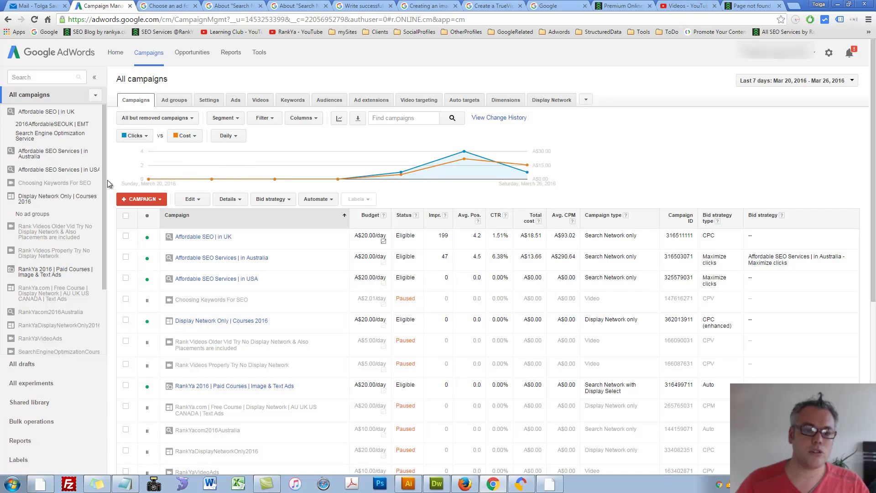
Step: Start a Display Network only campaign named 'Display Network', toggling Build awareness on and off
click(161, 200)
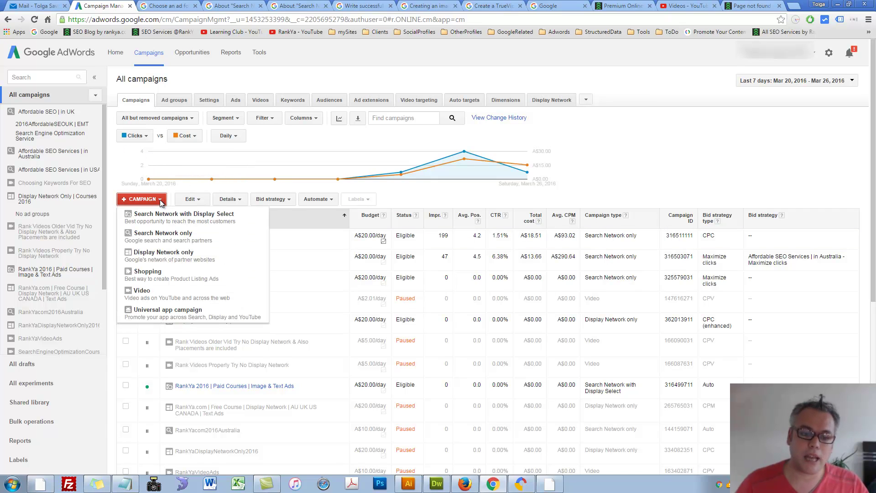
click(161, 252)
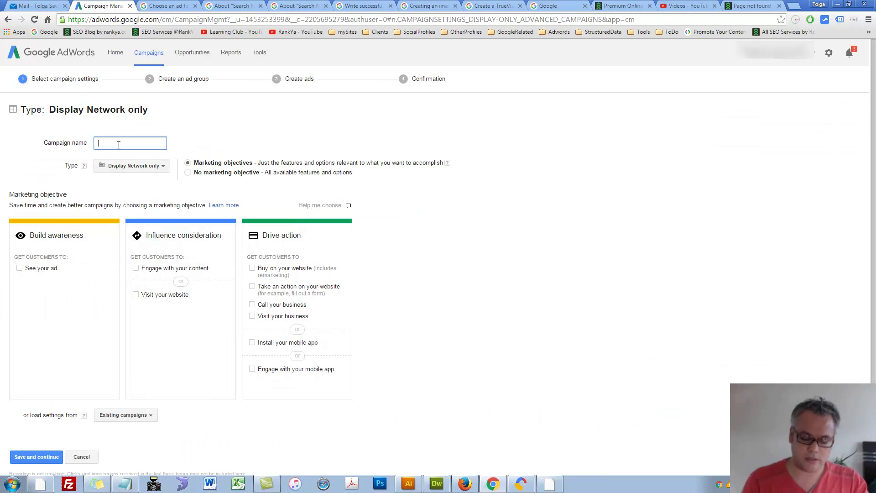
text(Display Network)
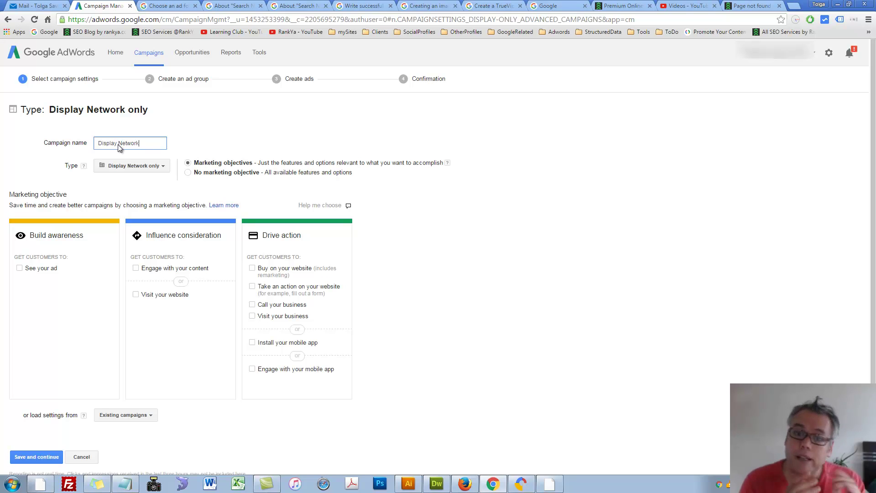
click(163, 166)
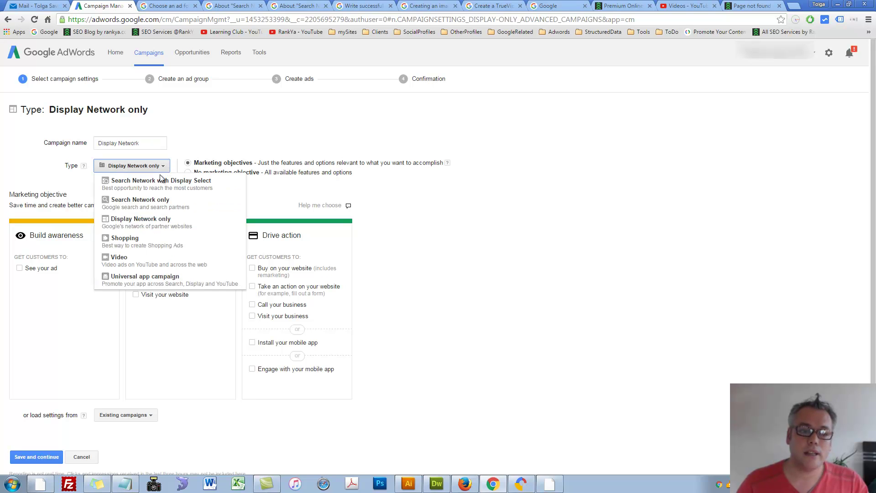
click(136, 221)
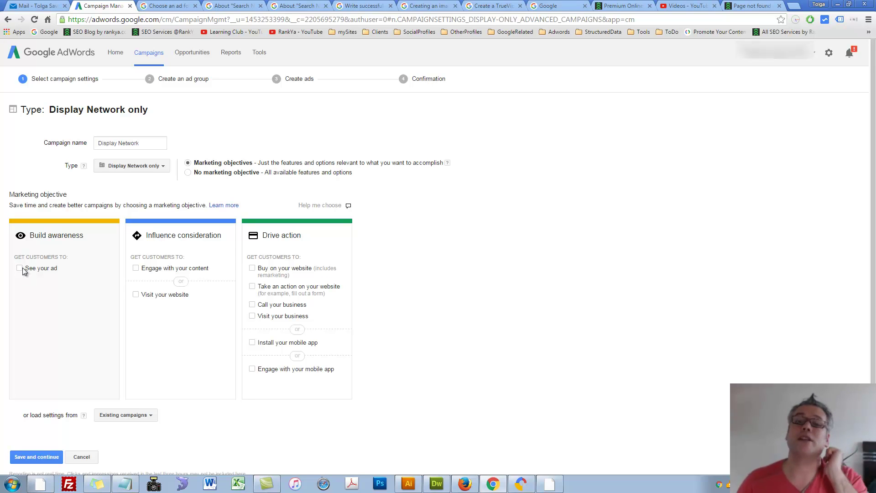
click(78, 370)
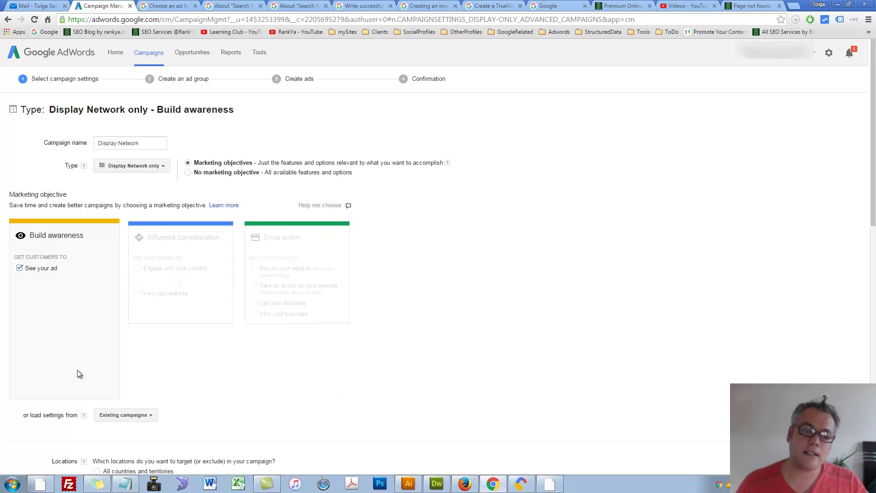
click(19, 268)
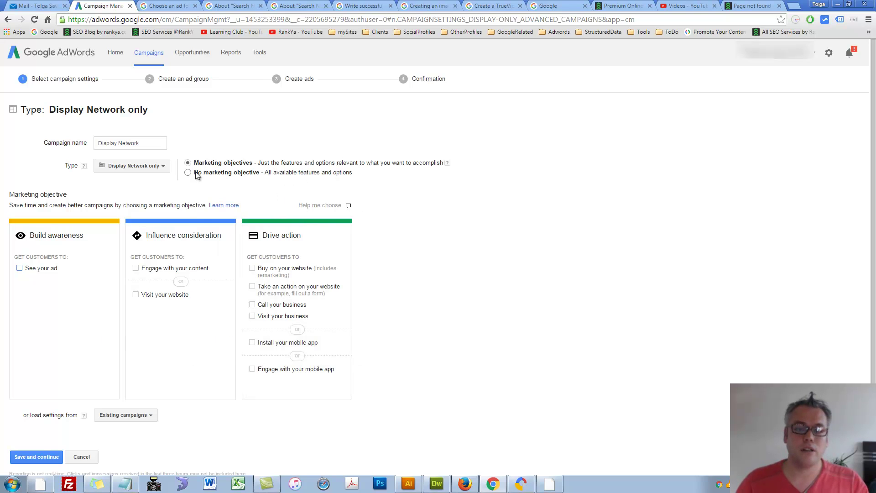
Step: Scroll through the draft campaign setup and leave the unsaved page
scroll(208, 278, down, 1)
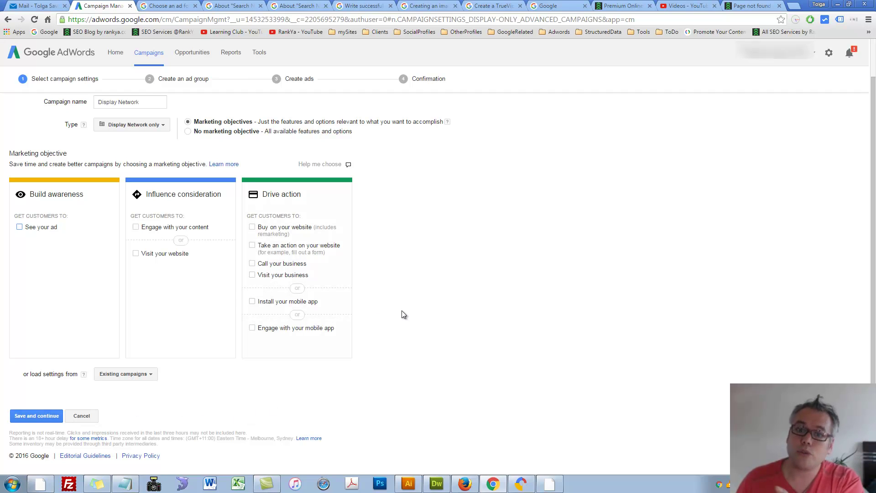
scroll(229, 323, up, 1)
key(alt+Left)
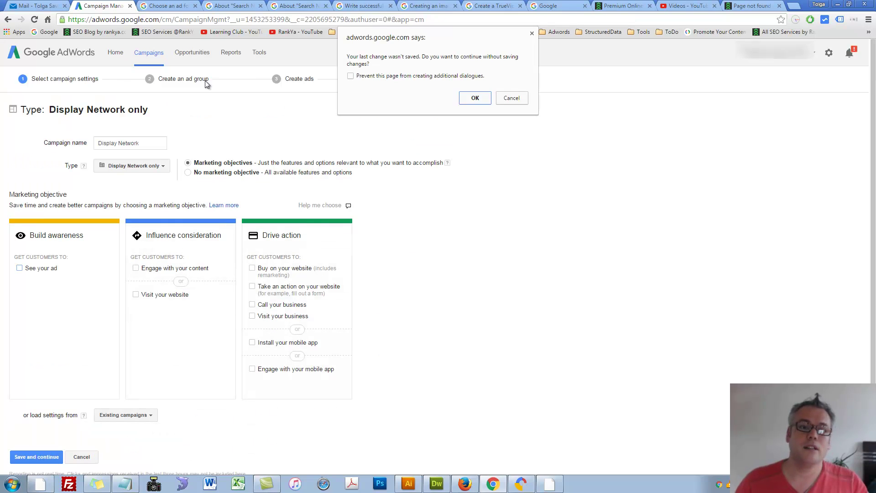
Step: Confirm discarding the draft and open the Display Network Only | Courses 2016 campaign
click(475, 98)
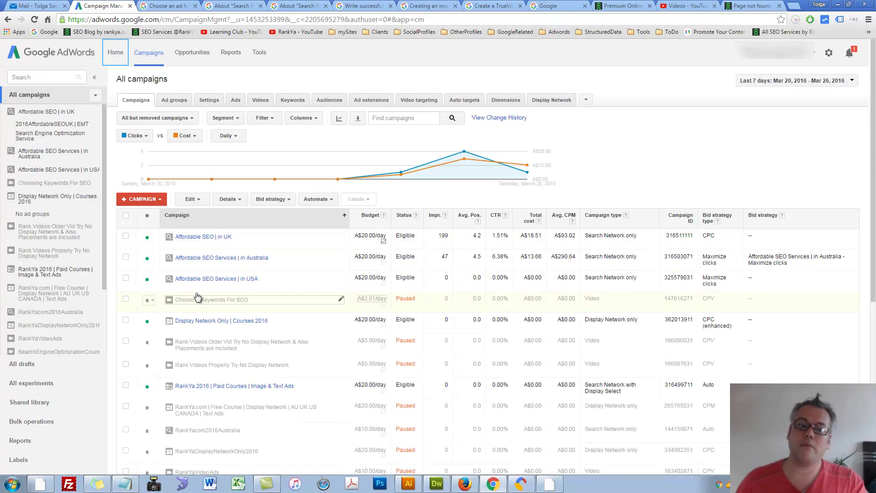
click(203, 322)
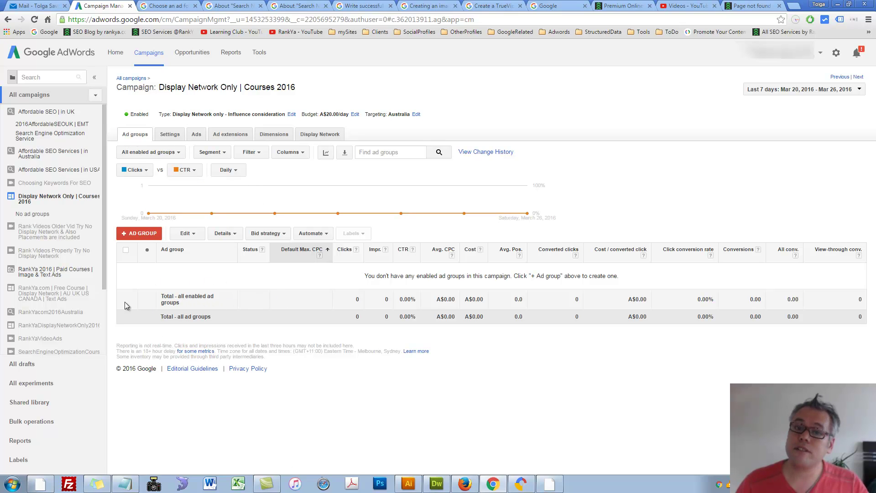
Step: Start a new ad group, Ad Group #1, with an A$2 enhanced CPC bid
click(140, 235)
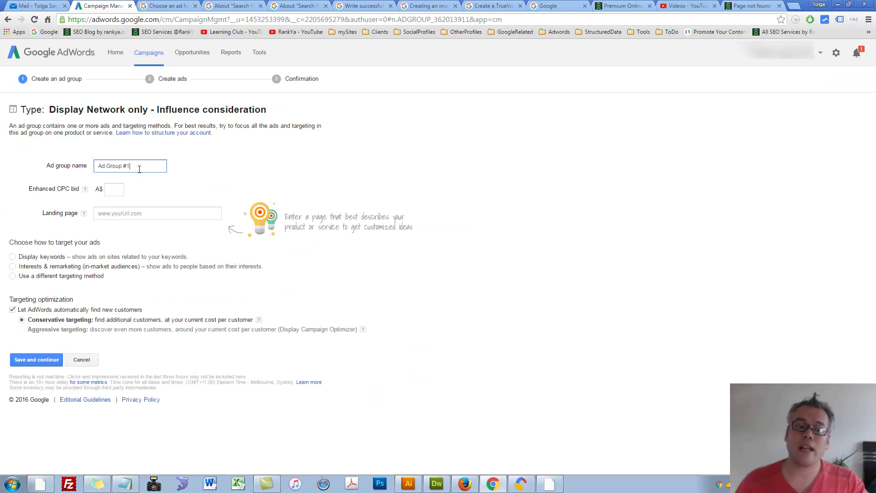
drag(139, 168, 97, 166)
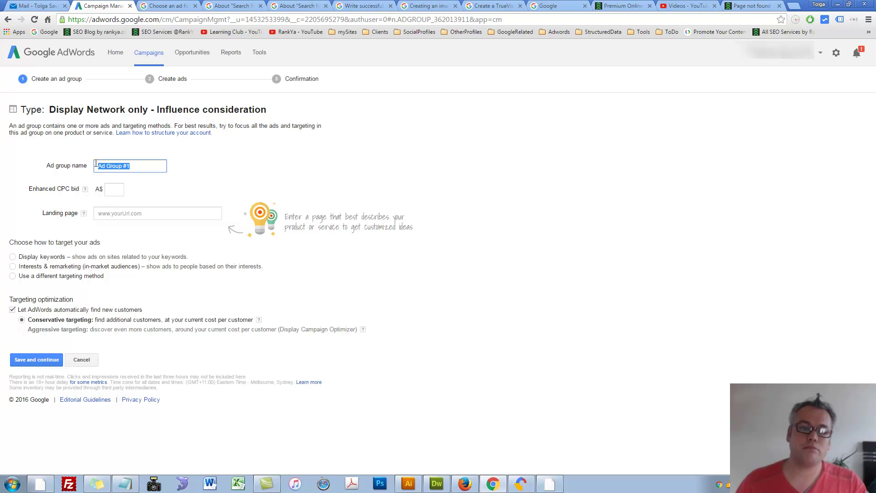
click(118, 194)
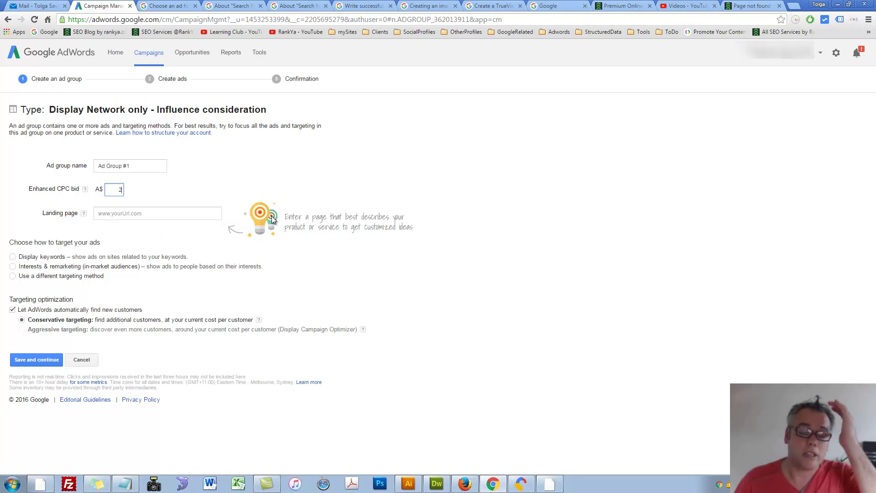
key(Tab)
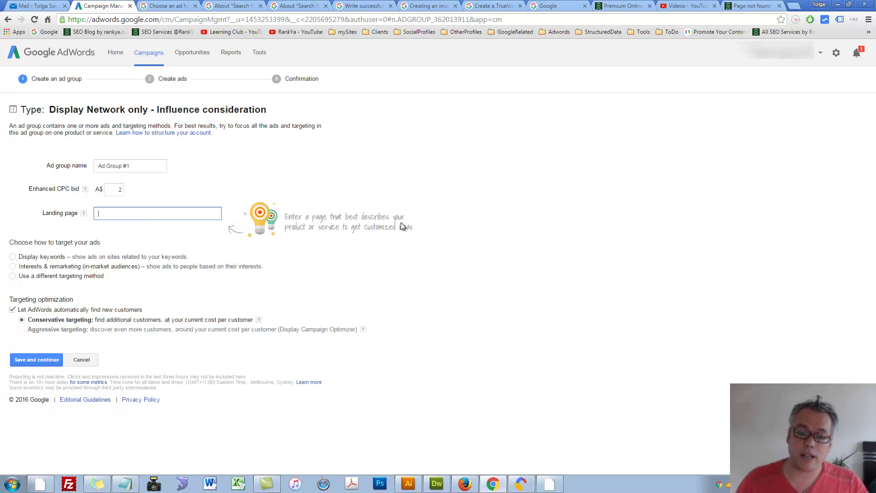
drag(369, 225, 497, 238)
click(496, 238)
key(shift+Tab)
Step: Paste the Premium Online Marketing Courses page URL as the landing page to load targeting ideas
click(624, 6)
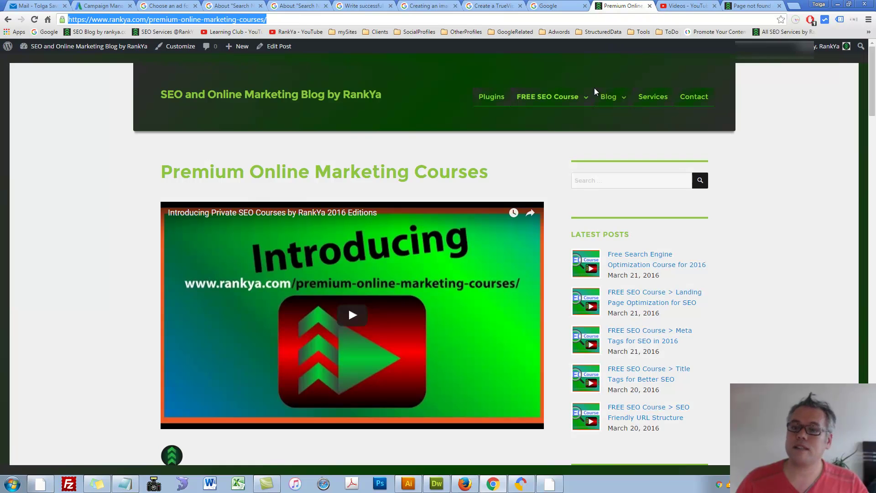
right_click(97, 20)
click(110, 55)
click(101, 6)
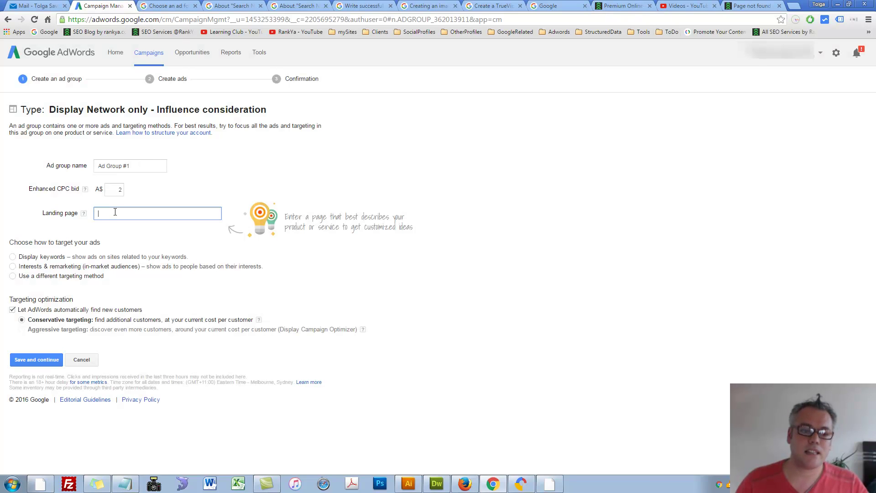
key(ctrl+v)
click(337, 261)
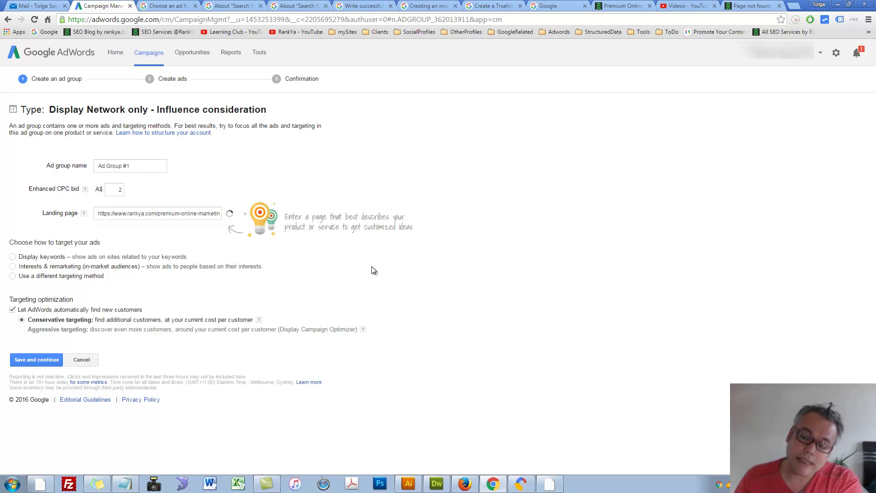
Step: Clear the landing page field again
click(155, 210)
key(ctrl+a)
key(BackSpace)
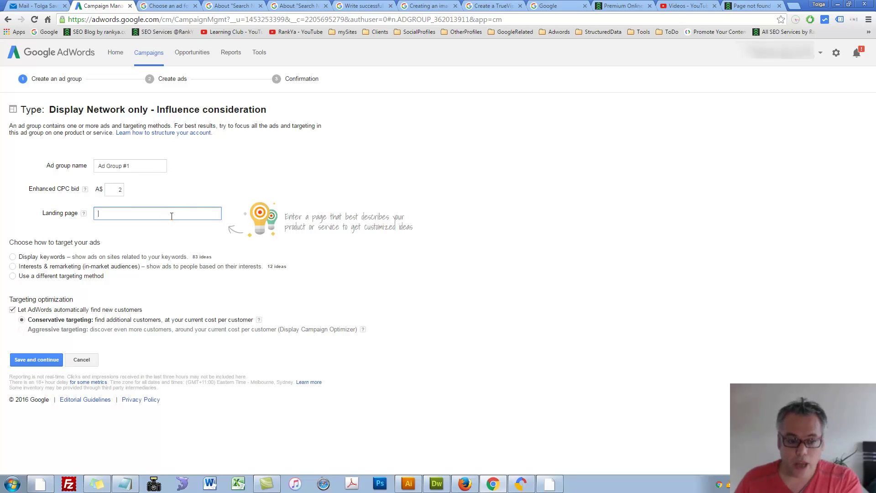
drag(34, 242, 102, 245)
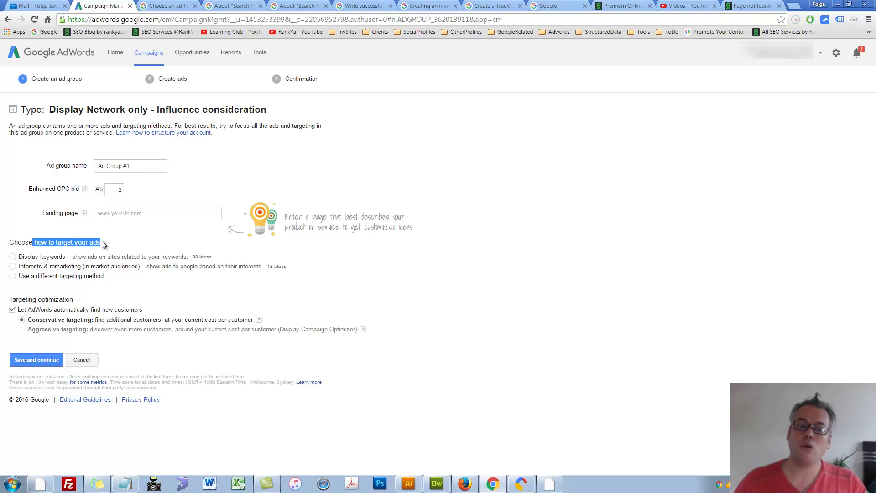
Step: Select Display keywords targeting and scroll through the suggested ideas
click(117, 241)
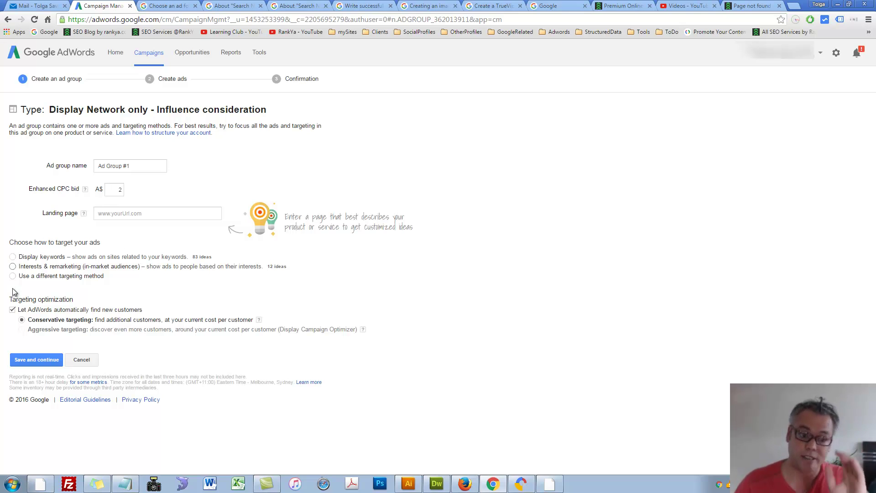
click(39, 257)
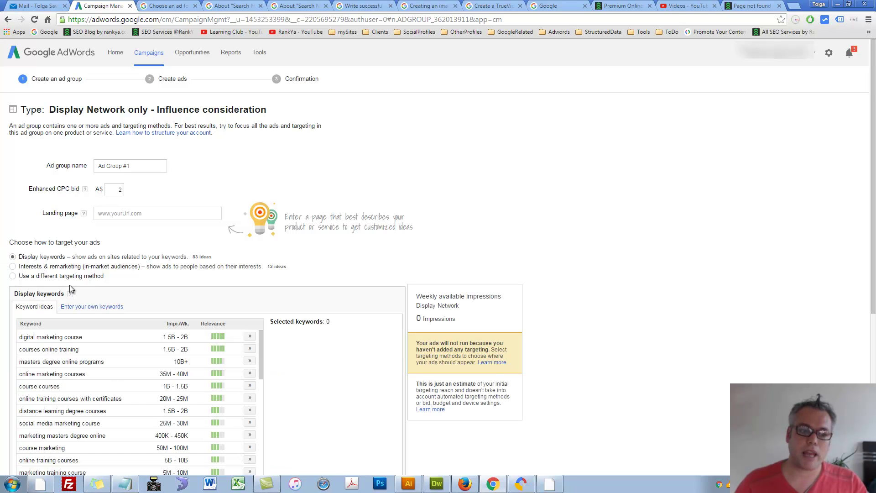
scroll(237, 284, down, 3)
scroll(333, 303, down, 3)
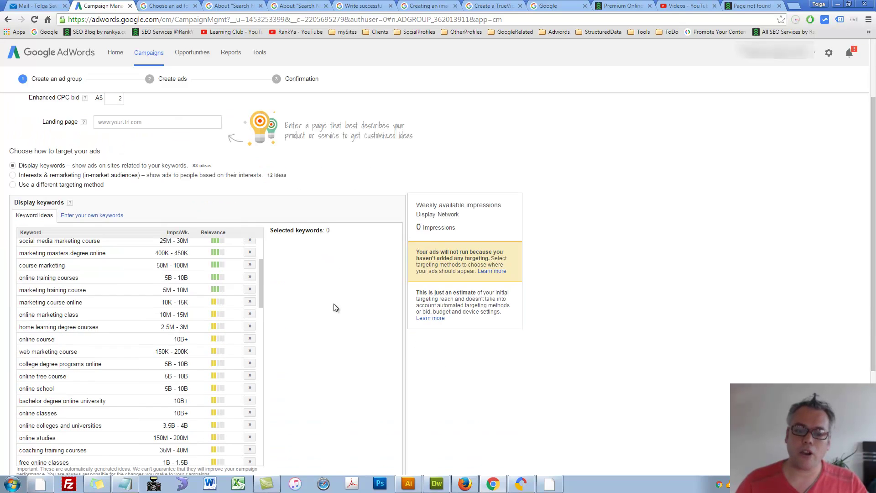
scroll(150, 231, up, 3)
scroll(337, 241, up, 3)
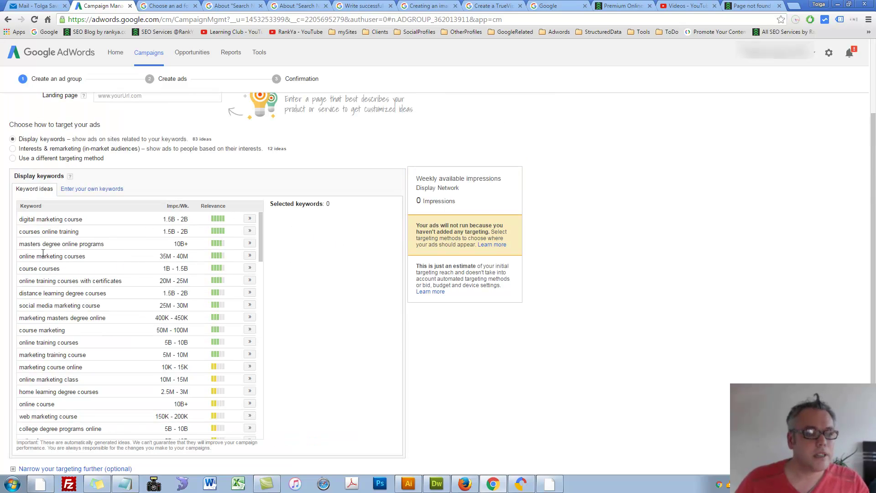
Step: Peek at 'Enter your own keywords', then return to the 83 keyword ideas
click(105, 189)
click(114, 244)
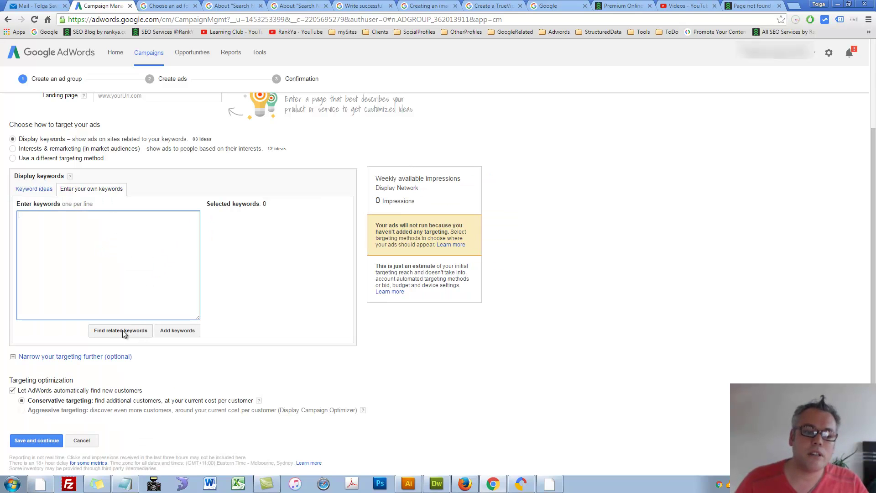
click(32, 191)
scroll(323, 313, down, 2)
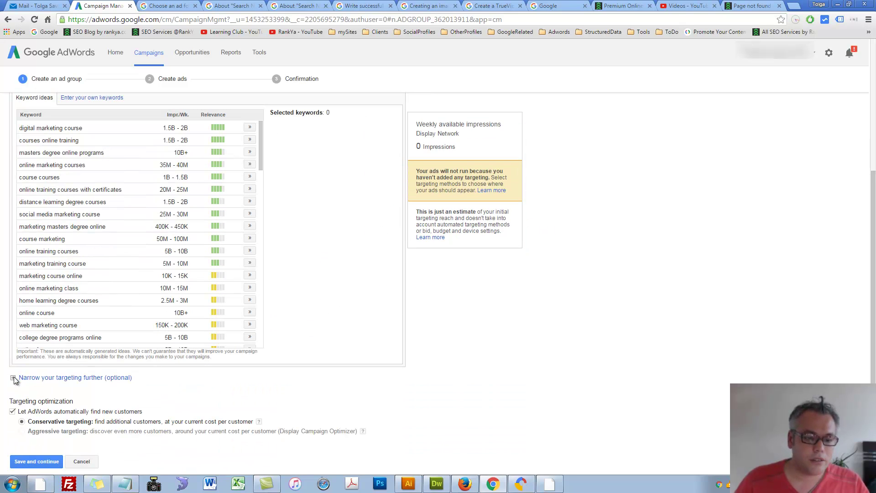
scroll(321, 275, up, 2)
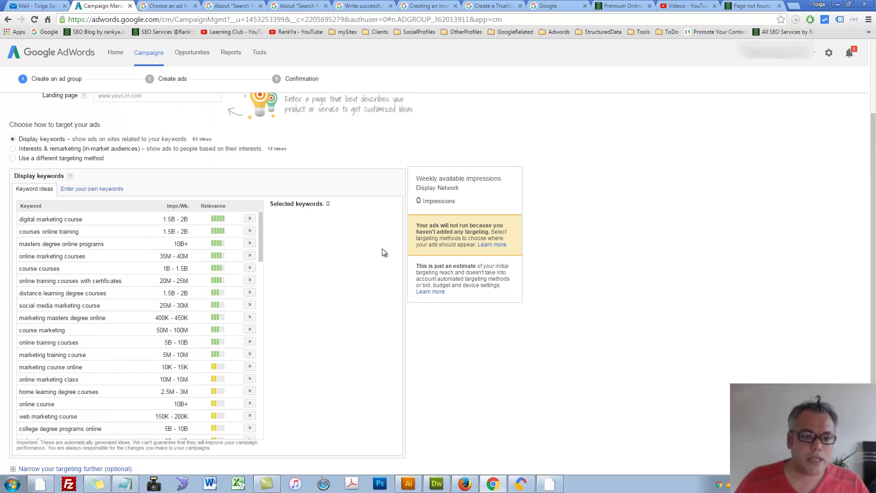
Step: Switch to interests & remarketing targeting and view the Advertising & Marketing Services demographics chart
click(13, 148)
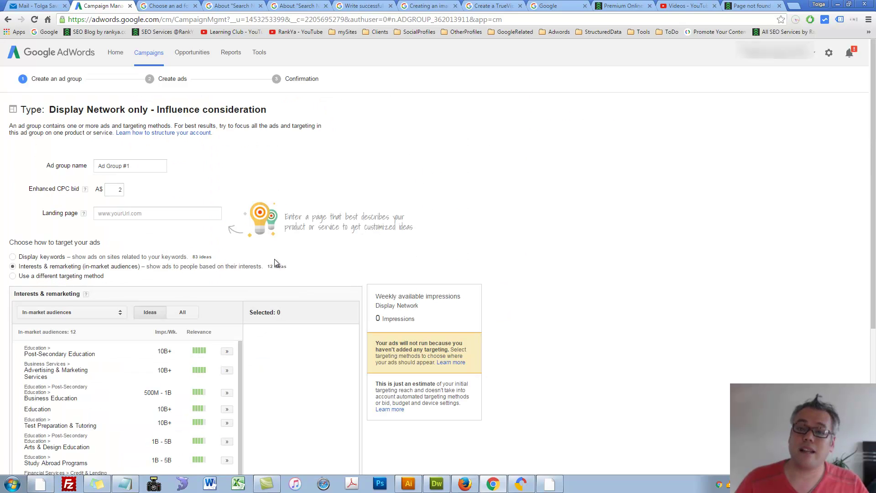
drag(95, 267, 215, 268)
click(289, 267)
scroll(289, 267, down, 2)
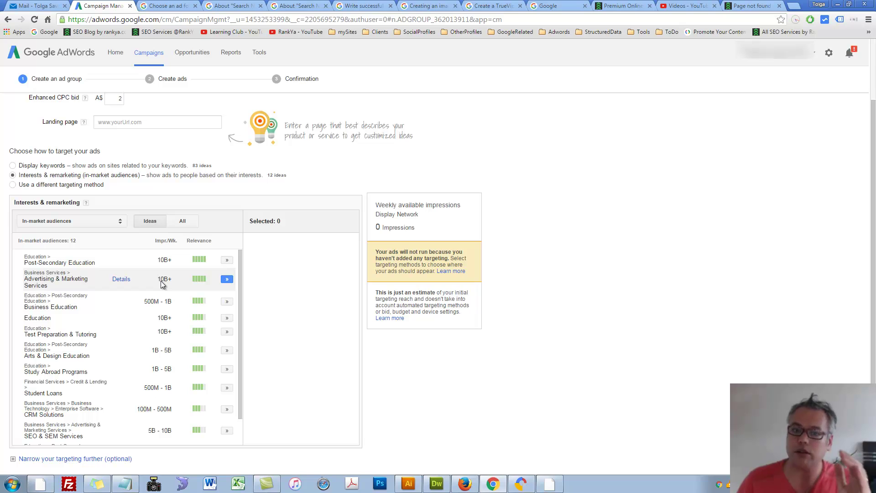
click(121, 279)
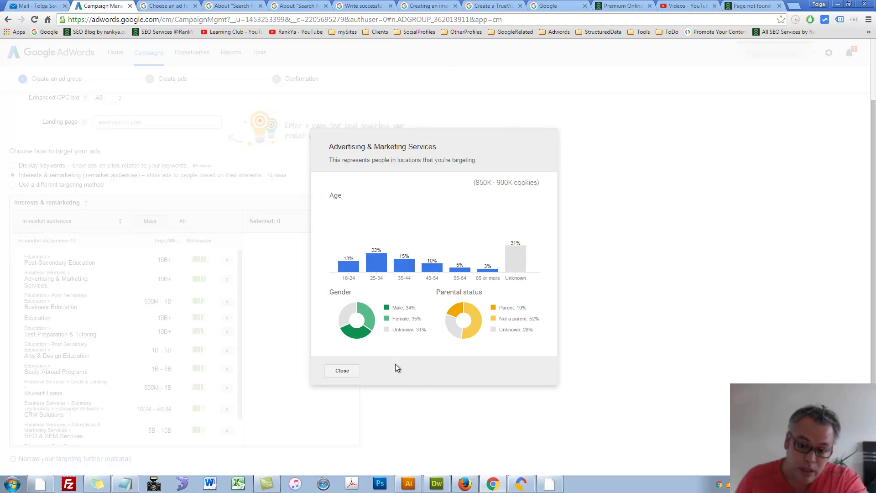
click(342, 370)
scroll(158, 320, down, 1)
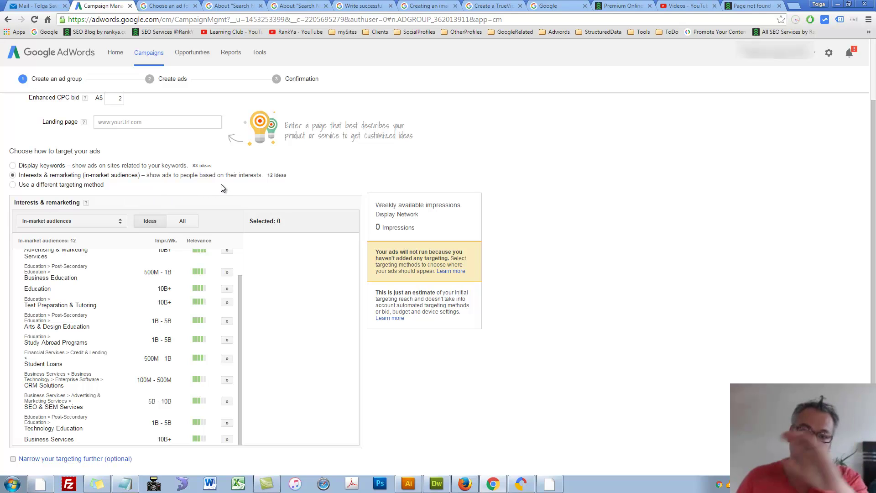
Step: Use a different targeting method: Topics
click(54, 186)
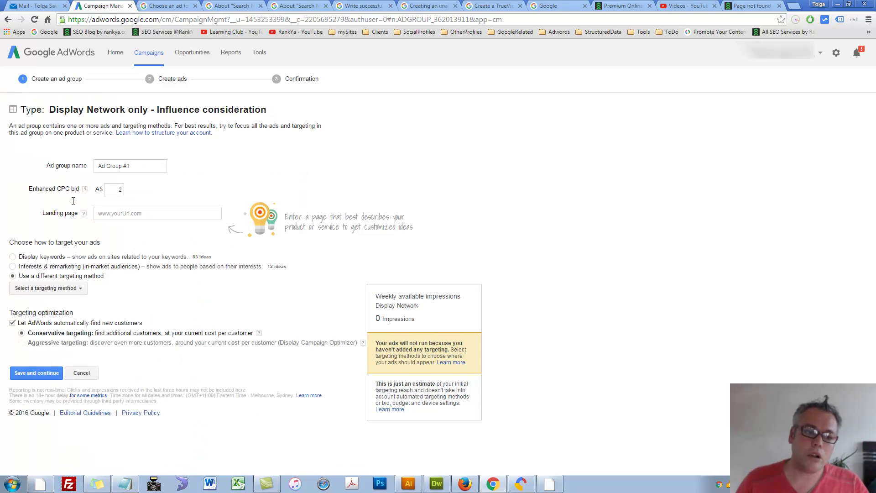
click(76, 288)
click(45, 304)
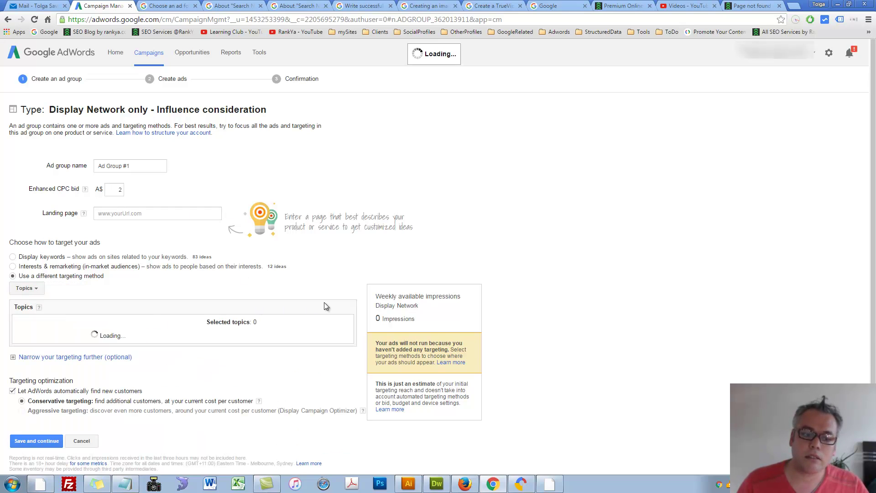
scroll(311, 337, down, 2)
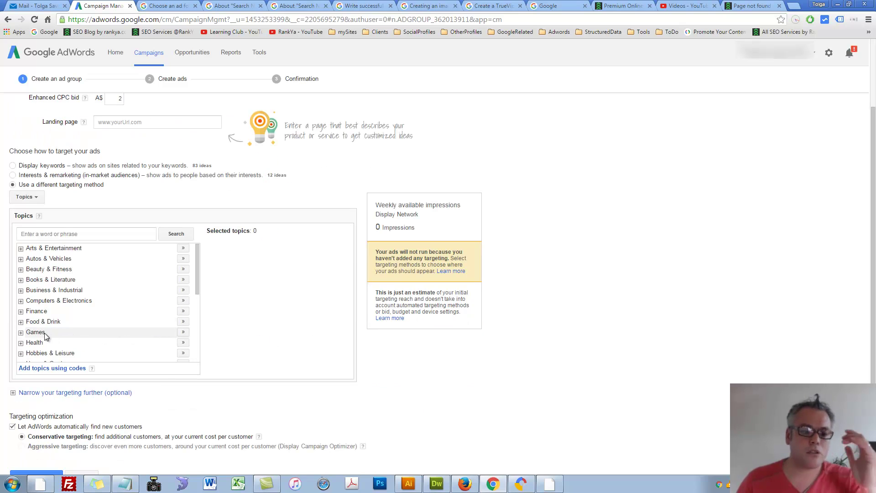
Step: Expand the Games topic category to see its subtopics
click(21, 332)
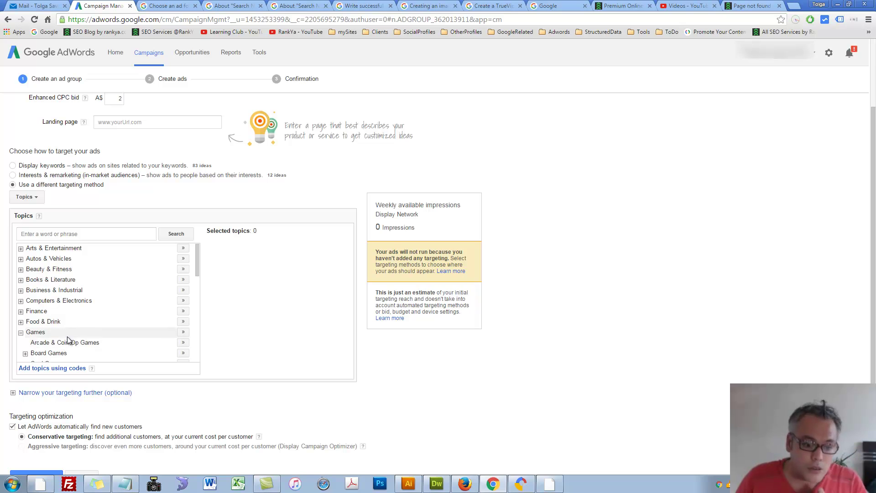
click(21, 333)
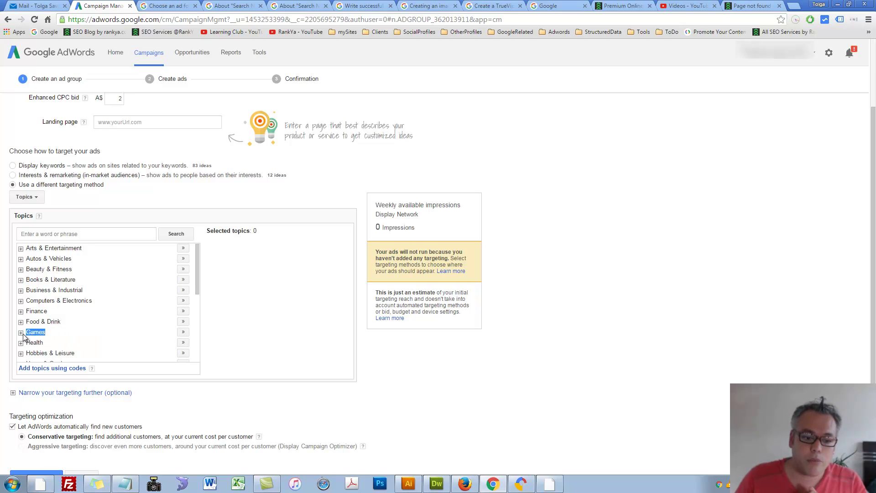
click(21, 332)
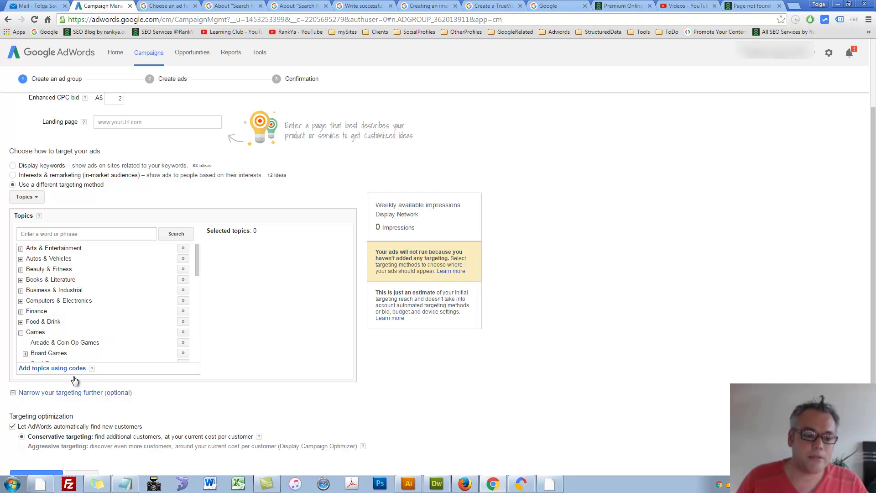
scroll(38, 374, up, 1)
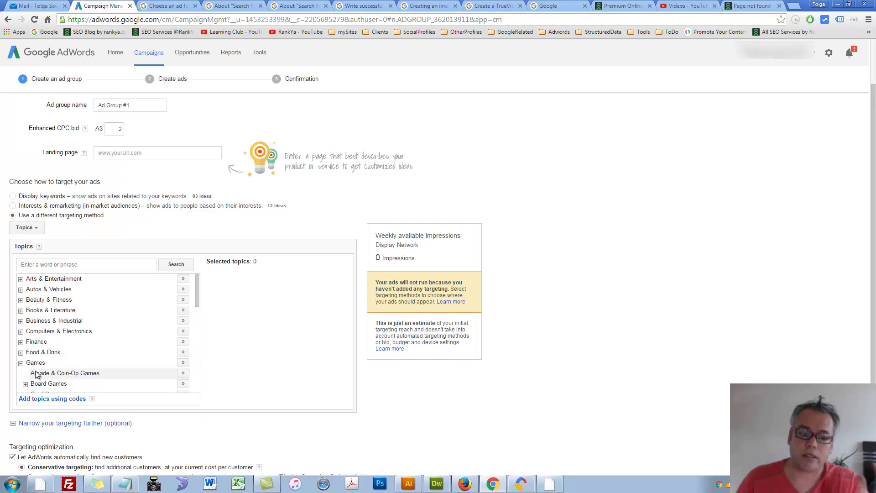
click(31, 228)
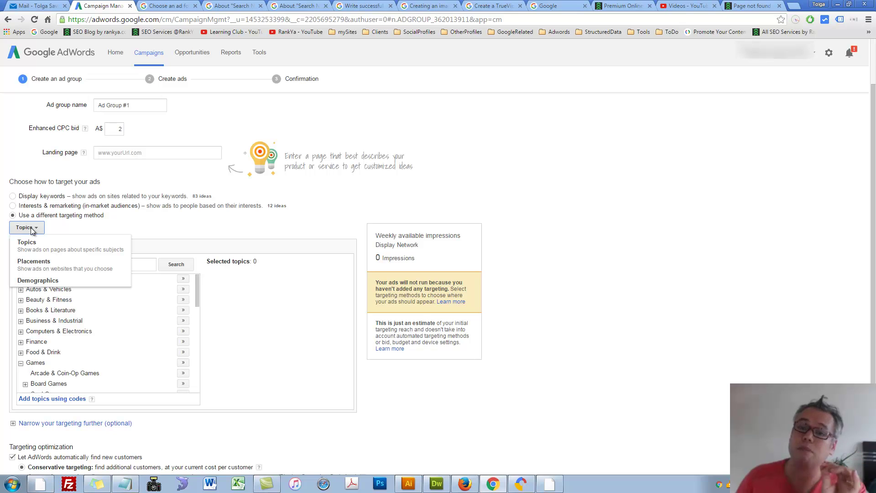
Step: Switch targeting to Placements and ready the Websites search box
click(35, 263)
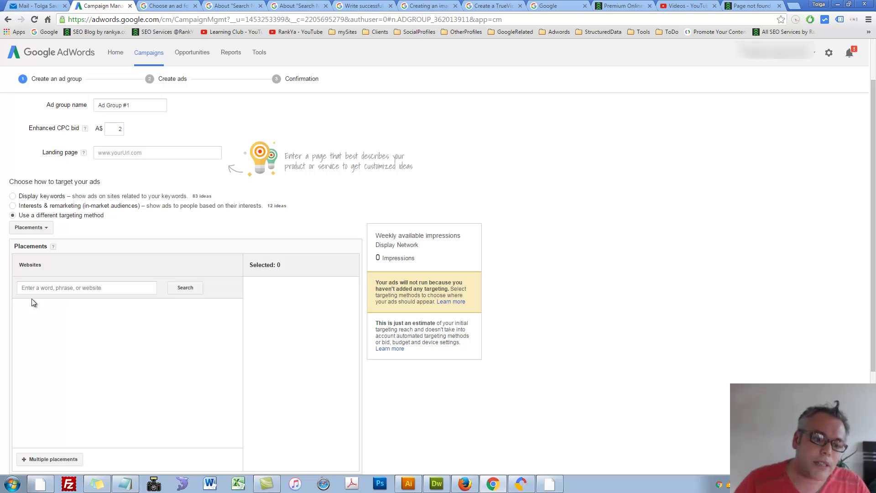
click(42, 289)
click(106, 304)
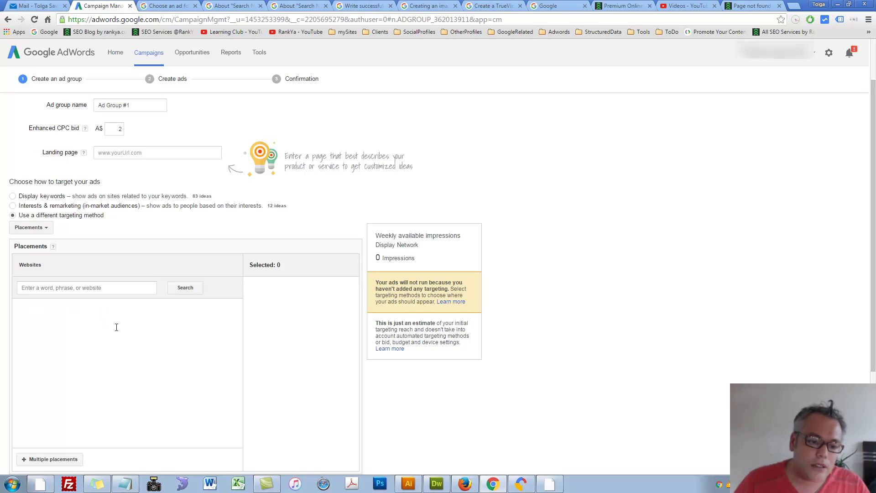
click(87, 288)
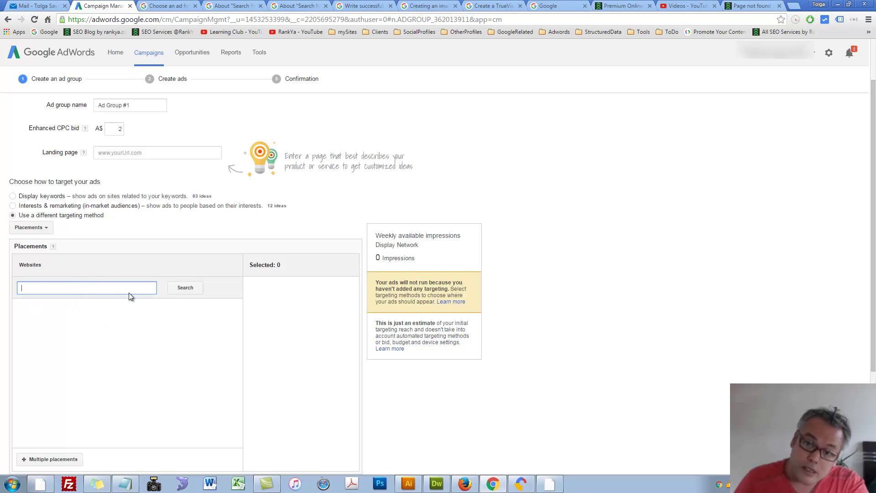
click(464, 483)
click(91, 39)
key(ctrl+c)
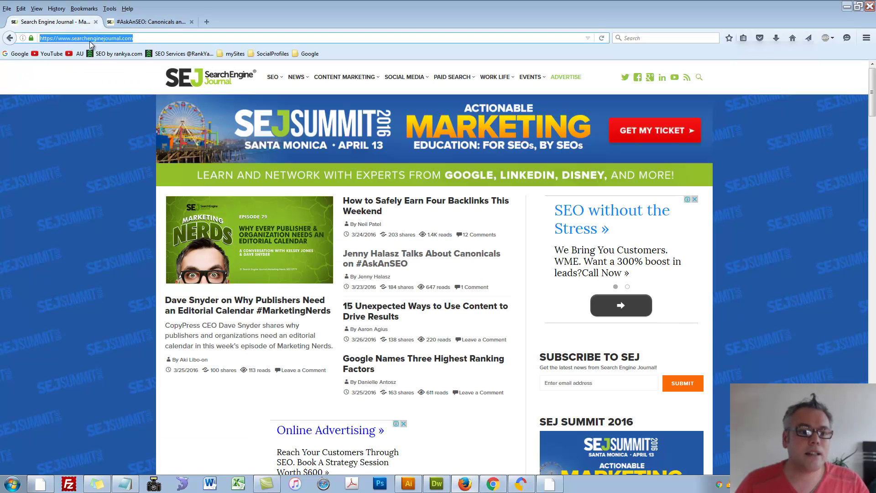
right_click(91, 44)
click(108, 71)
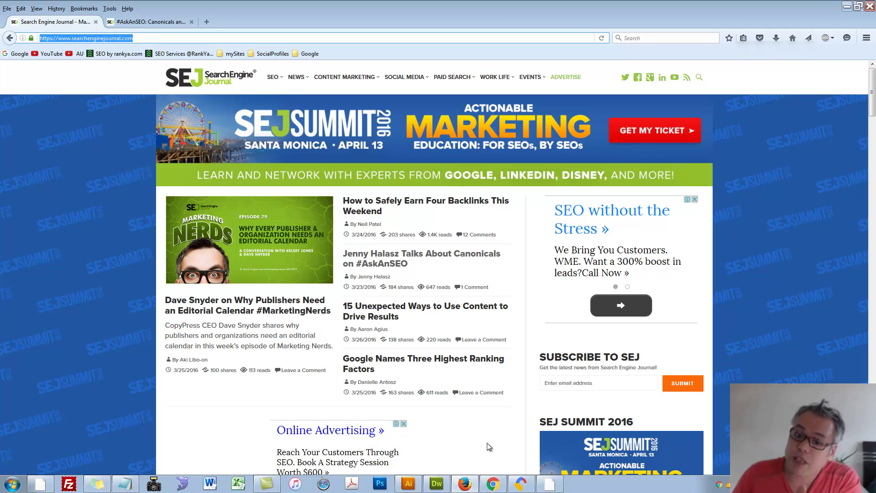
Step: Paste the Search Engine Journal address into the Placements website search box
click(492, 483)
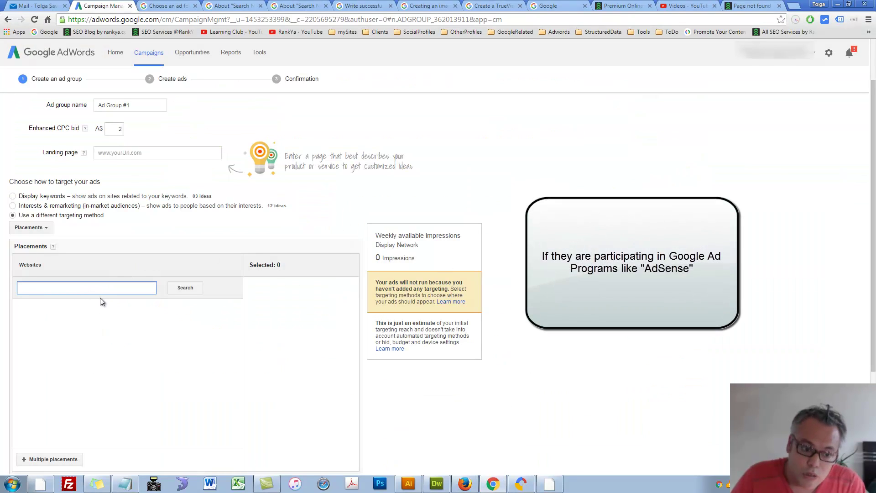
key(ctrl+v)
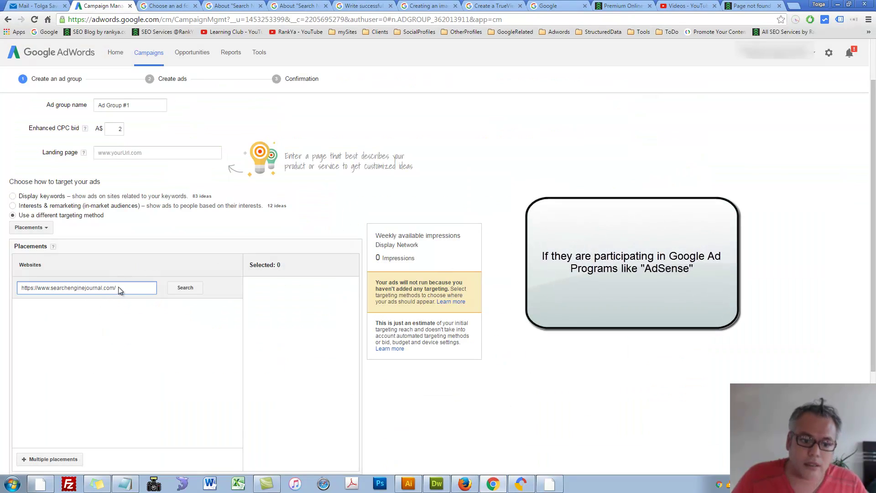
drag(122, 289, 72, 305)
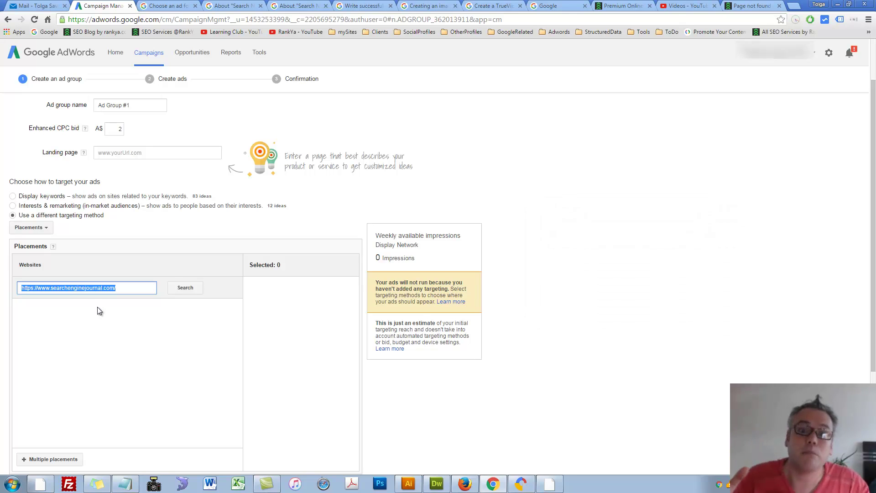
Step: Switch to Demographics targeting, excluding ages 55-64, 65 or more, Unknown, and non-parents
click(43, 229)
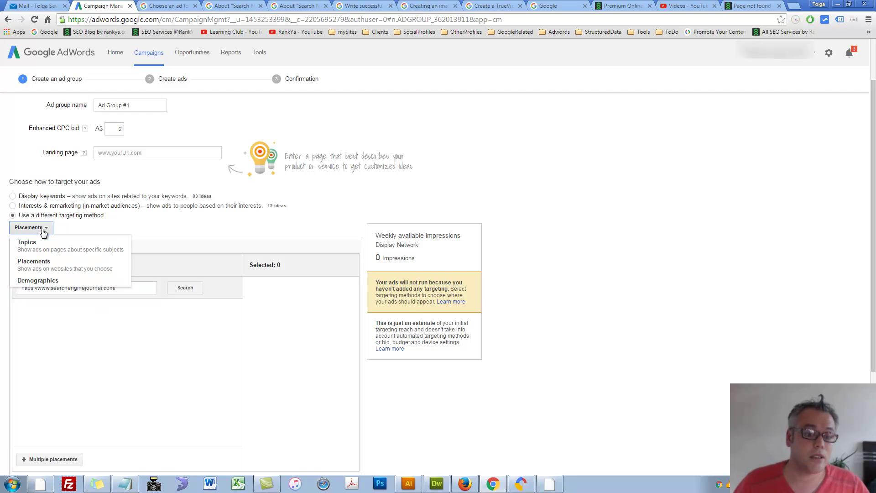
click(39, 280)
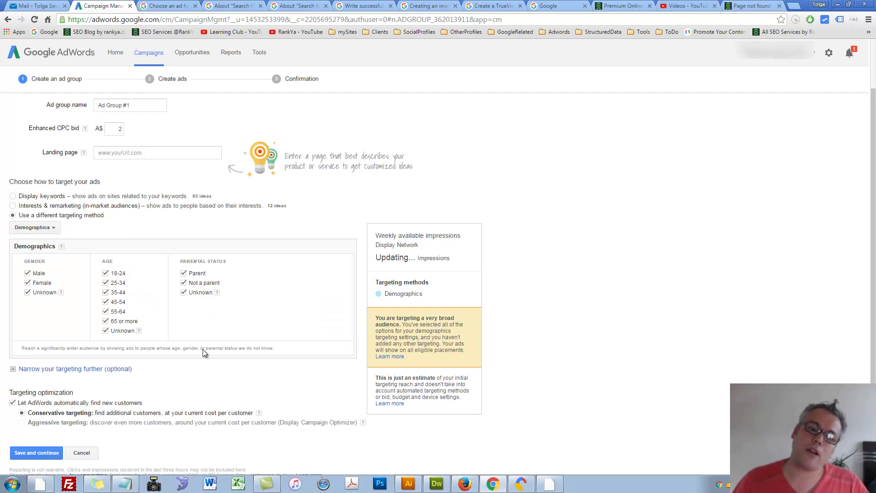
click(108, 331)
click(107, 321)
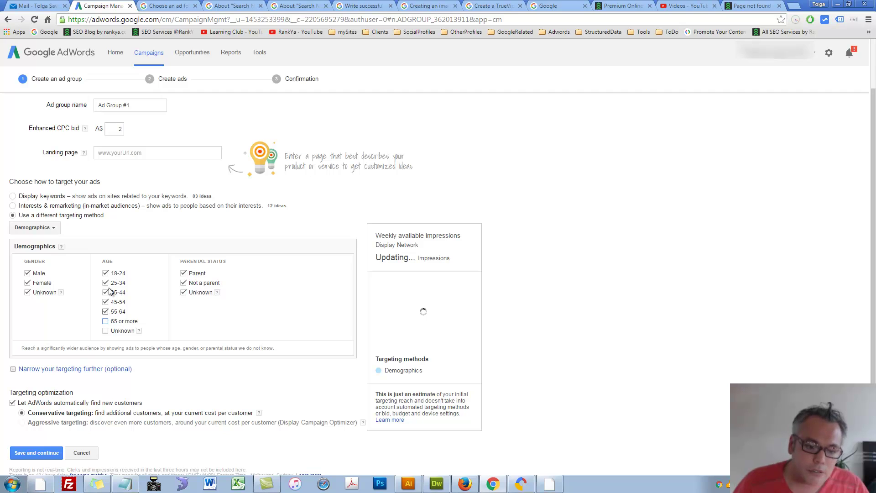
click(106, 312)
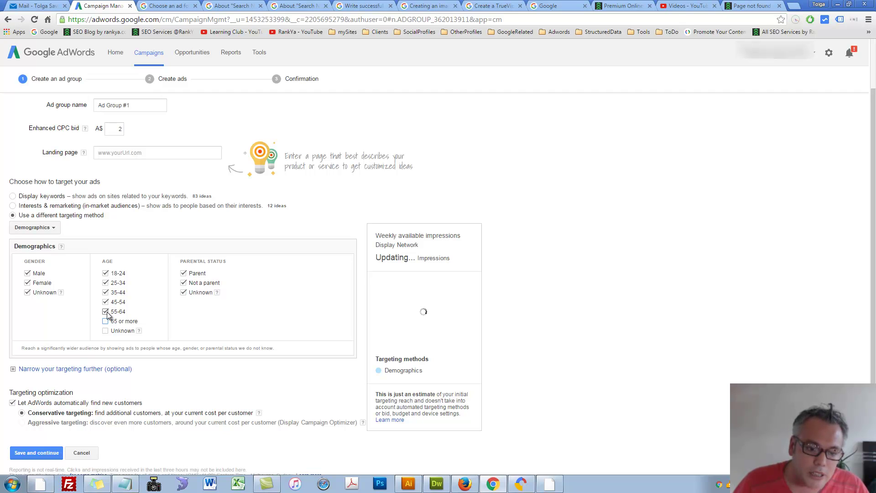
click(183, 284)
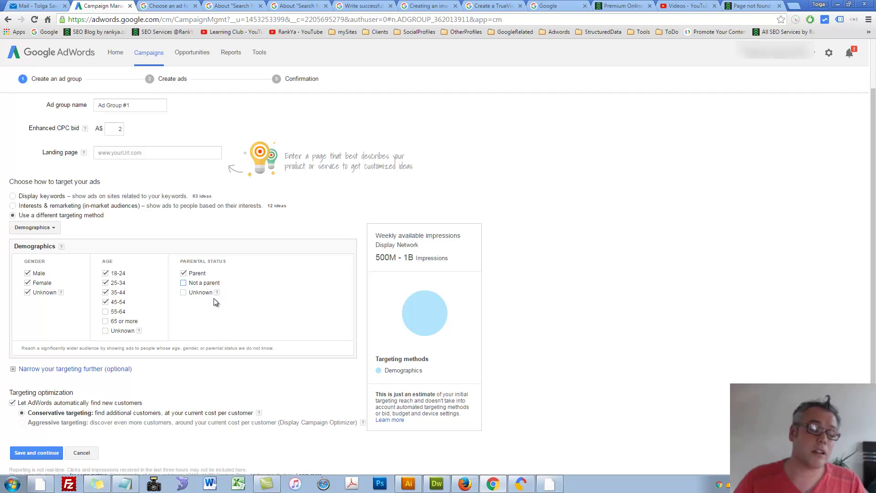
Step: Expand 'Narrow your targeting further' and review its options without adding any
scroll(86, 347, down, 1)
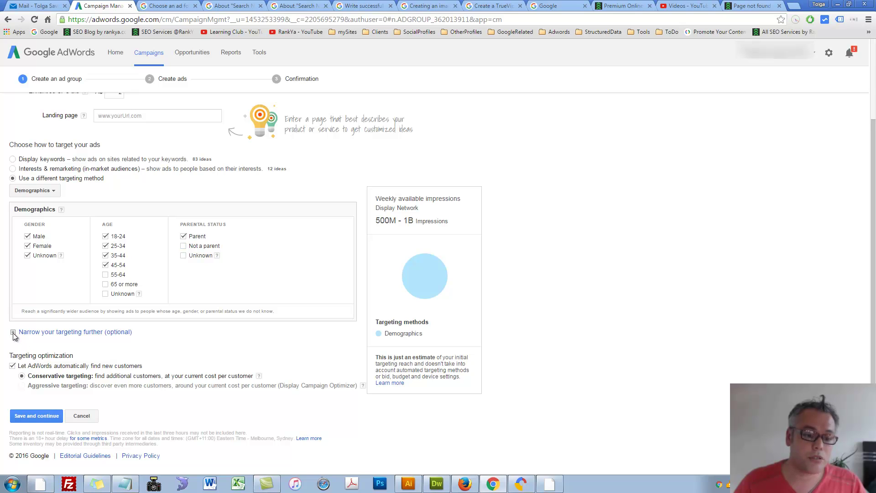
click(13, 331)
click(50, 347)
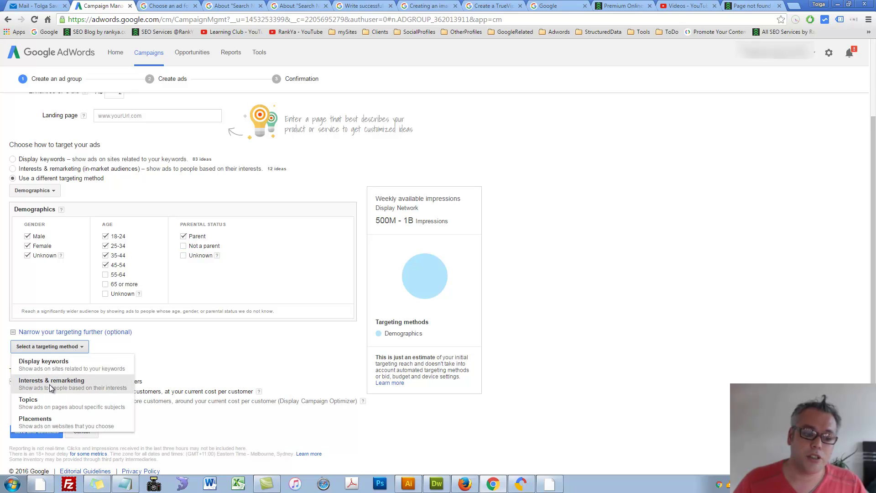
click(225, 363)
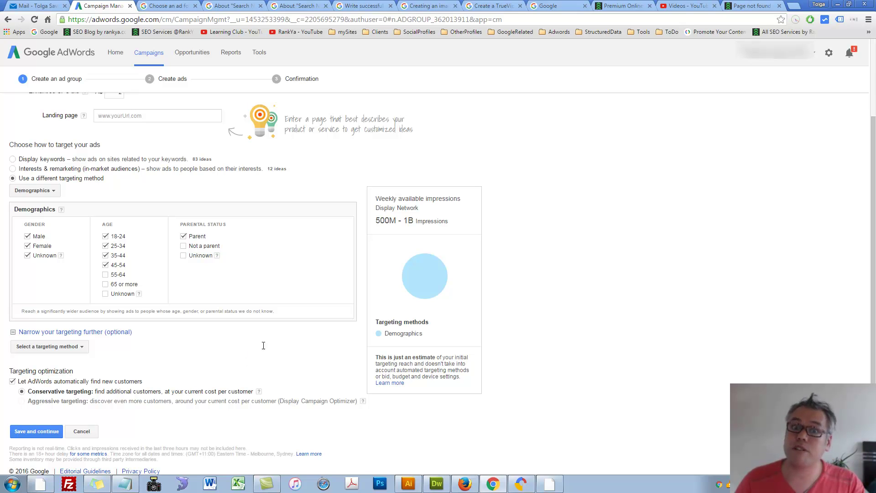
scroll(247, 356, down, 1)
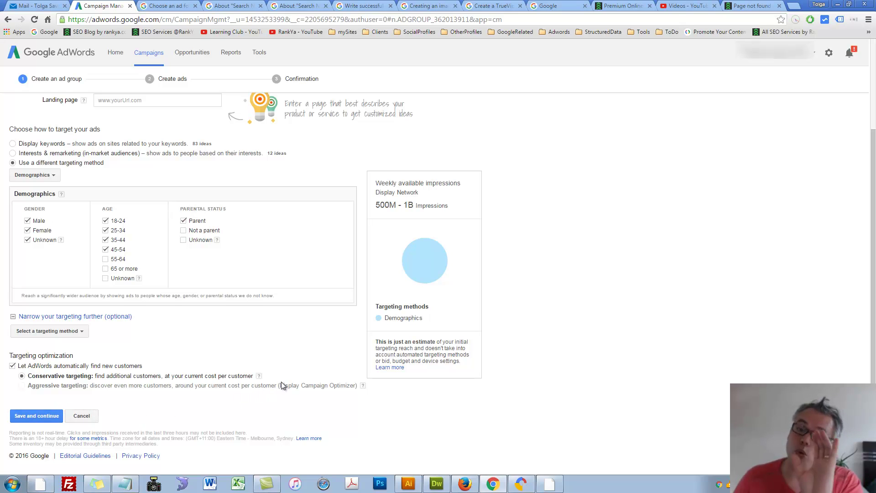
scroll(95, 216, up, 3)
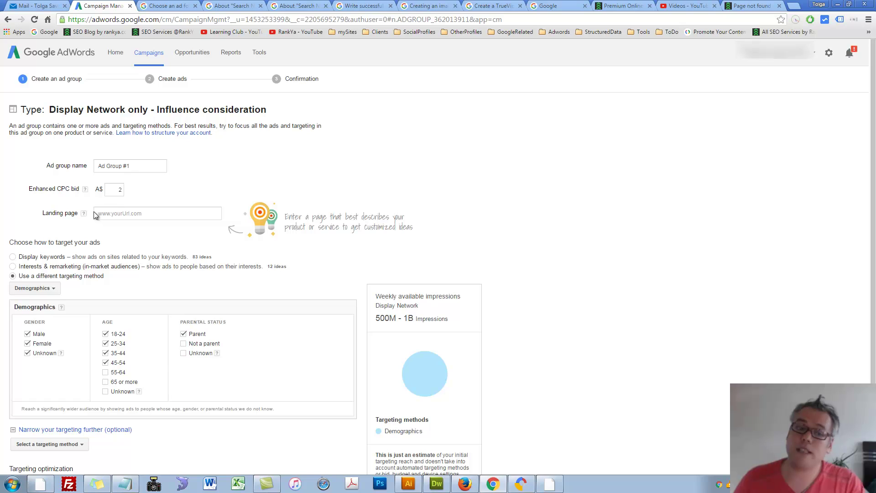
Step: Abandon the unfinished new ad group and cancel out of its setup
click(147, 55)
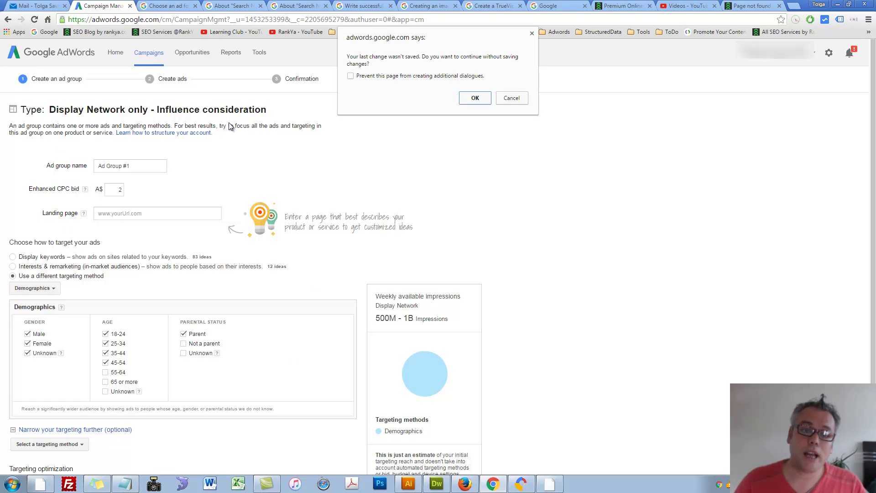
click(511, 98)
scroll(316, 291, down, 3)
click(89, 416)
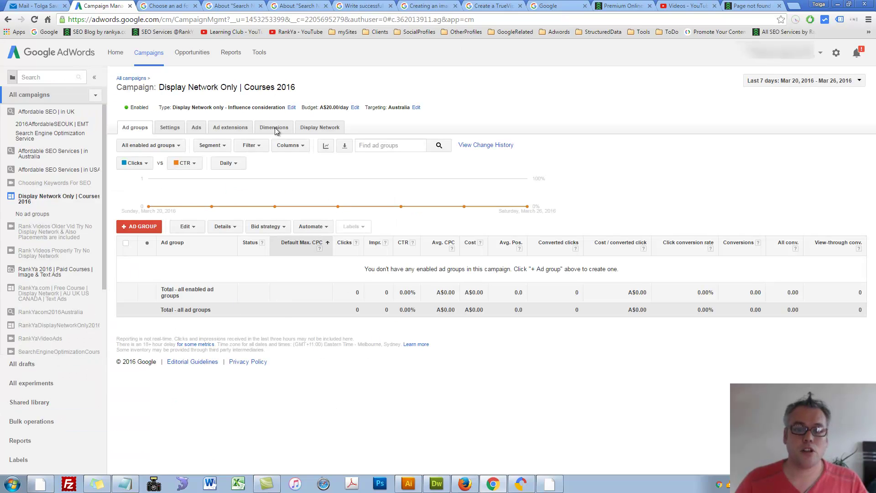
Step: Browse the Display Network ad group and campaign exclusion options, then return to the ad groups list
click(332, 130)
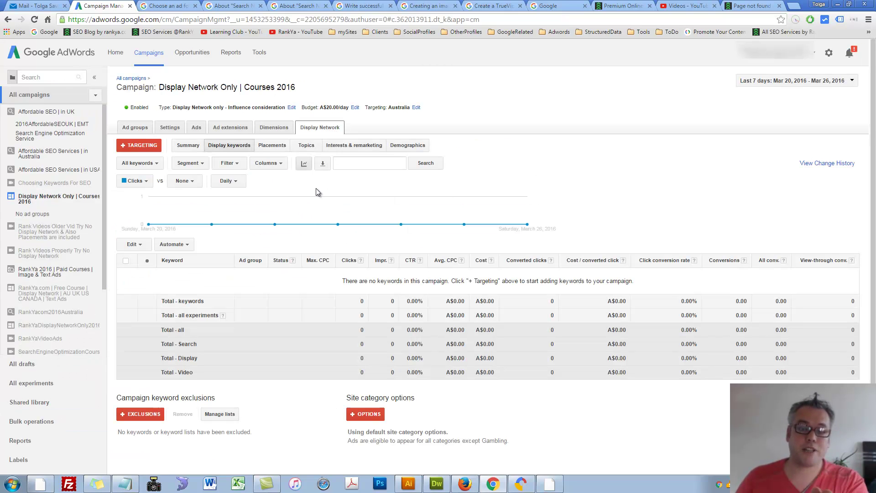
click(142, 146)
click(148, 191)
click(398, 214)
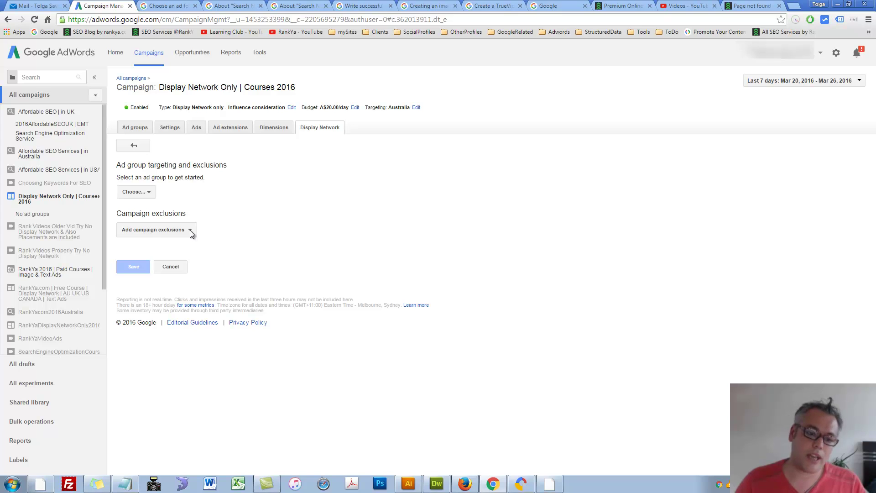
click(162, 234)
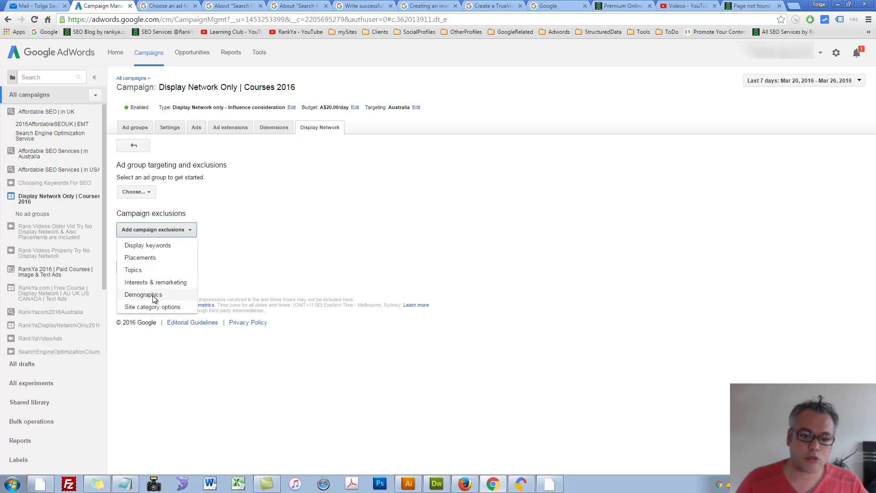
click(294, 252)
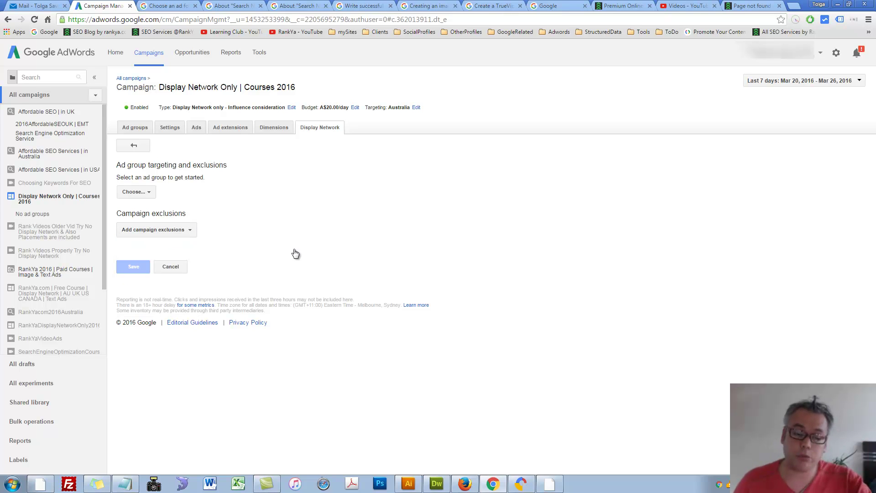
click(135, 129)
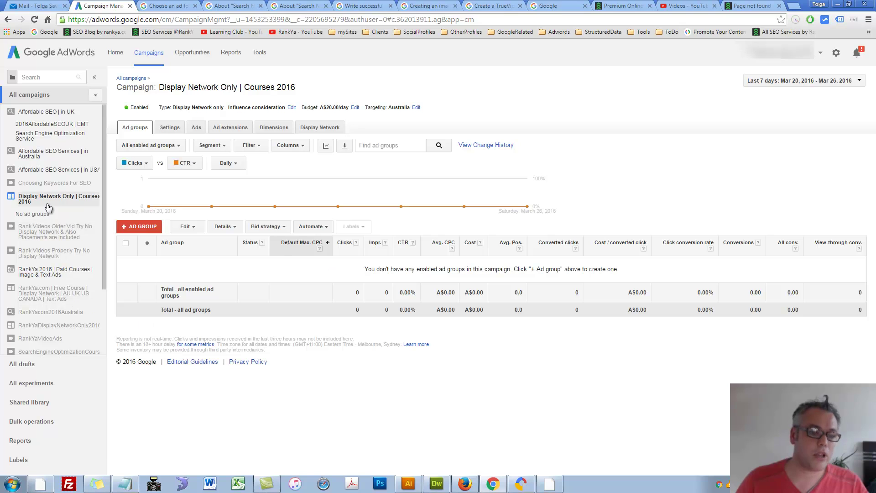
Step: Pick the Image & Text Ad | On Sekizler ad group in the RankYa 2016 | Paid Courses campaign
click(44, 272)
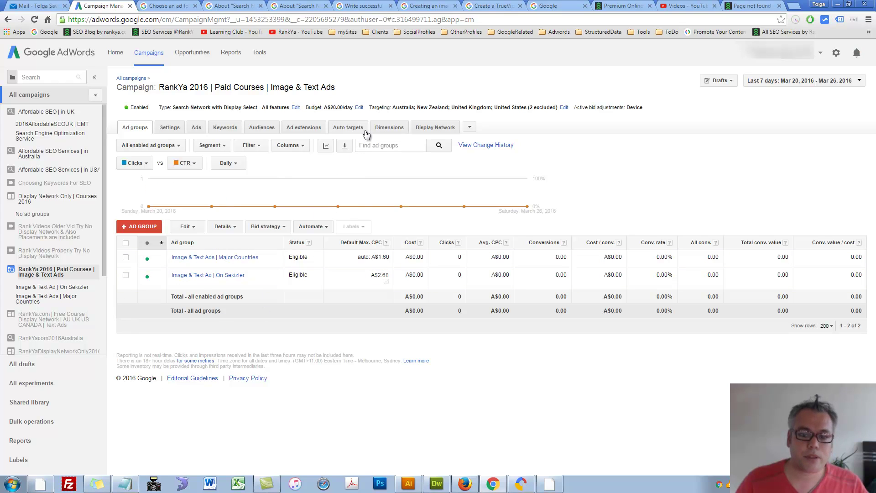
click(433, 127)
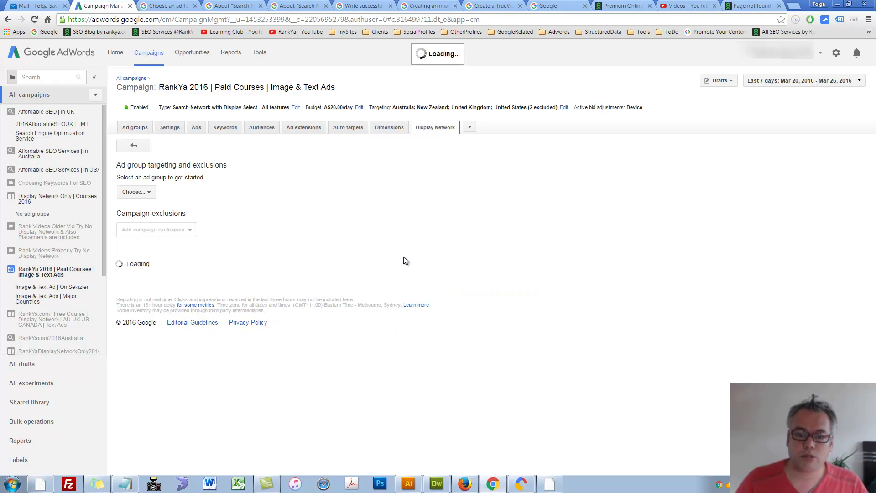
click(150, 193)
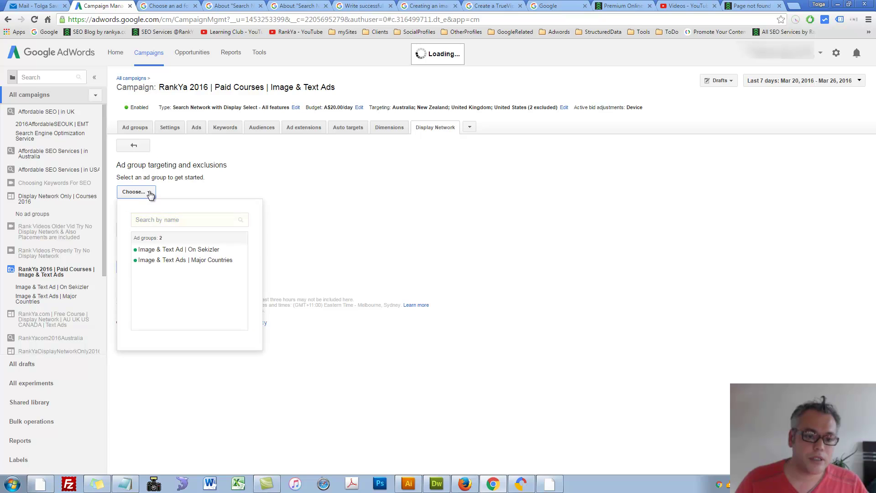
click(166, 249)
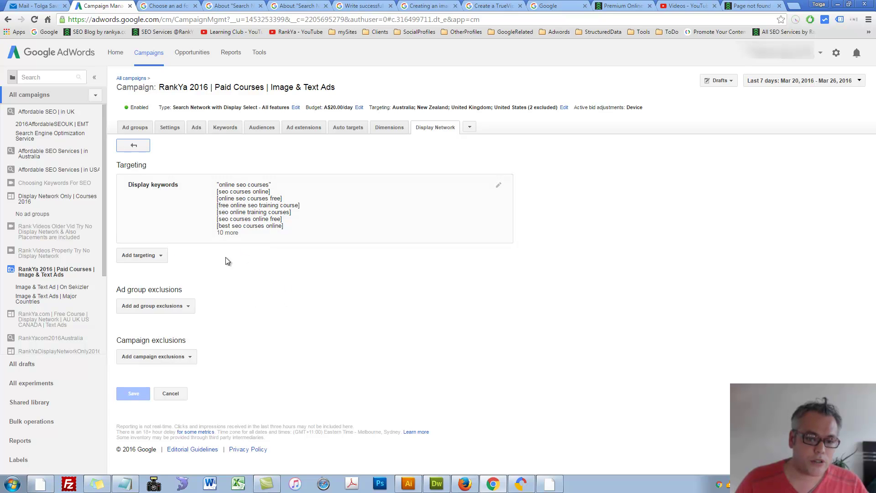
Step: Choose remarketing as the ad group's targeting type and read its explanation
click(160, 255)
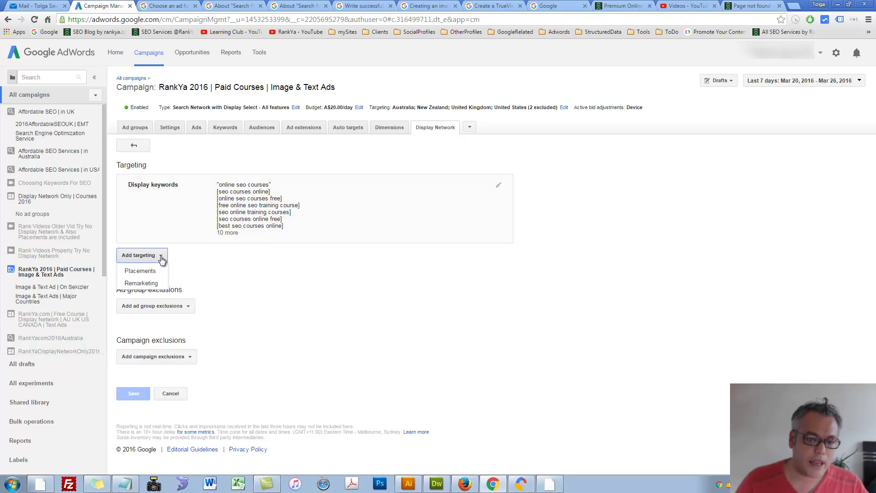
click(142, 282)
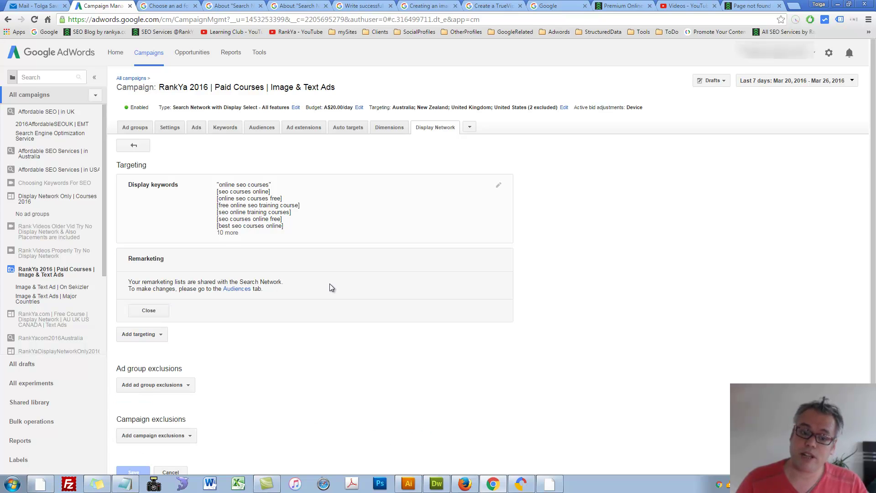
scroll(283, 283, down, 1)
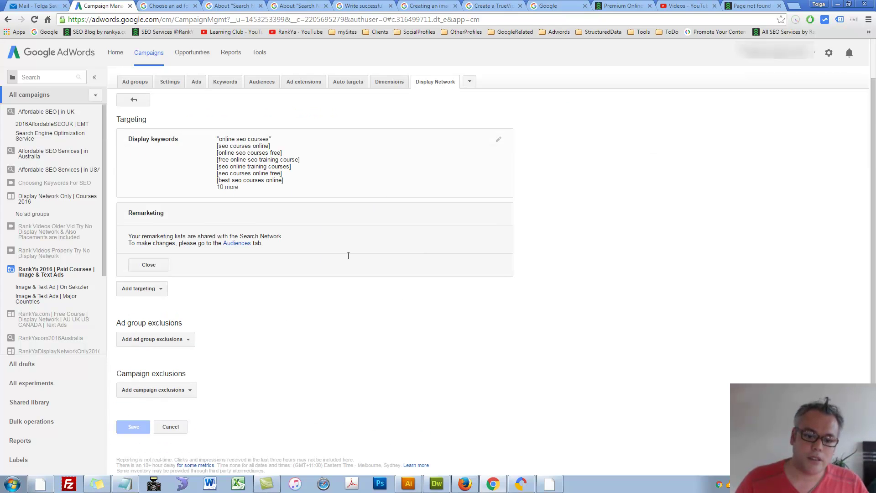
drag(171, 237, 271, 235)
drag(154, 244, 172, 248)
click(184, 247)
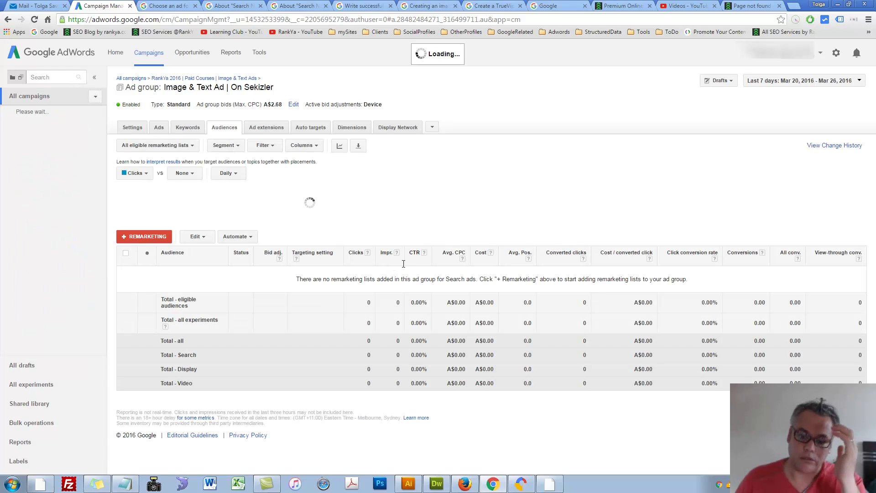
Step: Open Interests & remarketing targeting and browse the seven remarketing lists without adding any
click(155, 238)
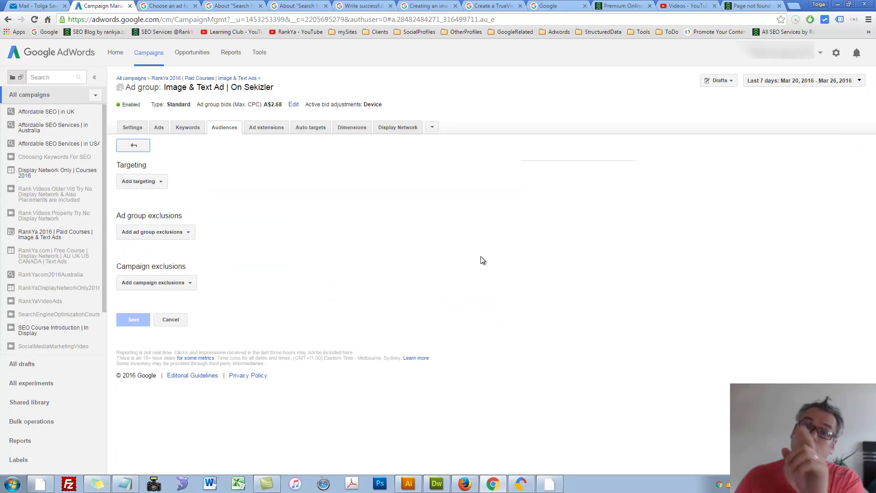
click(162, 182)
click(157, 198)
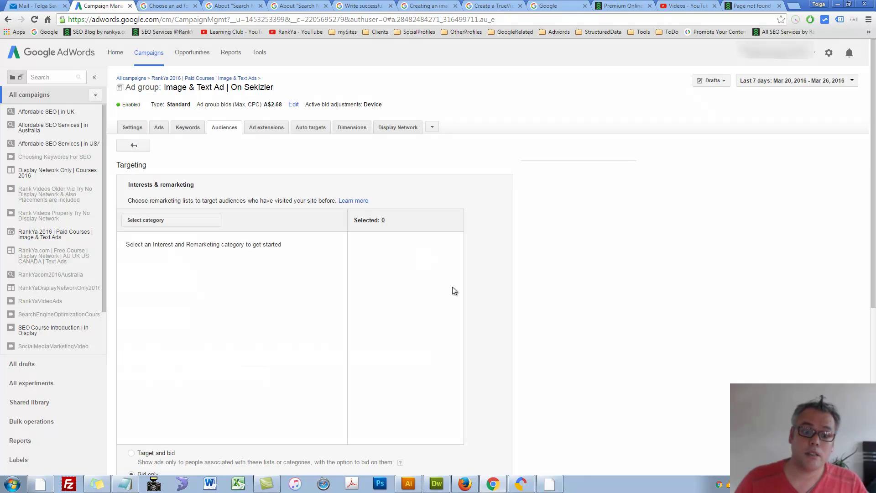
click(211, 220)
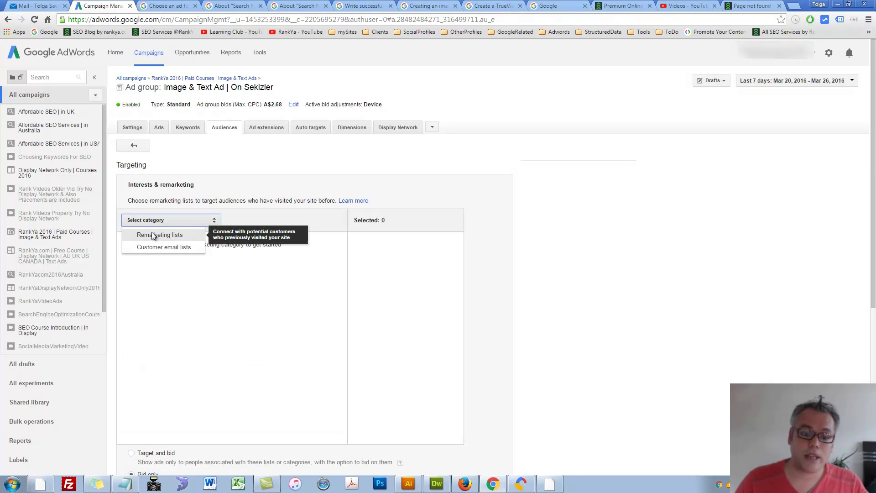
scroll(297, 344, down, 3)
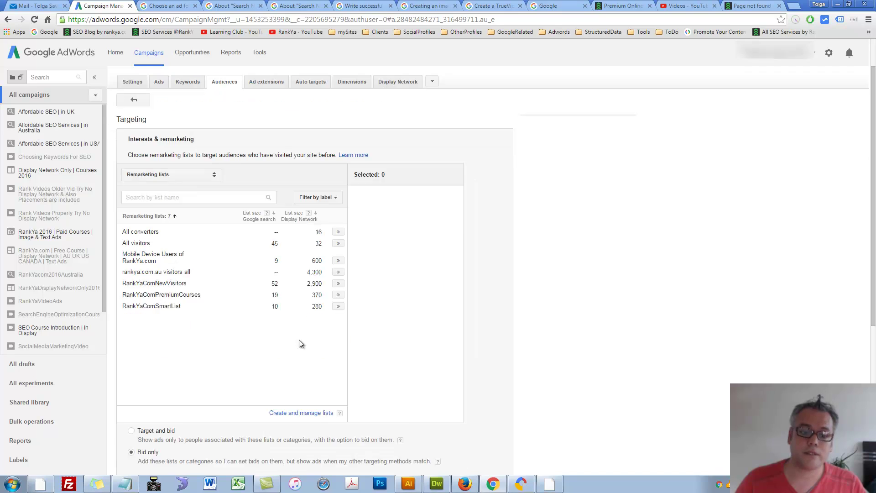
scroll(281, 189, up, 2)
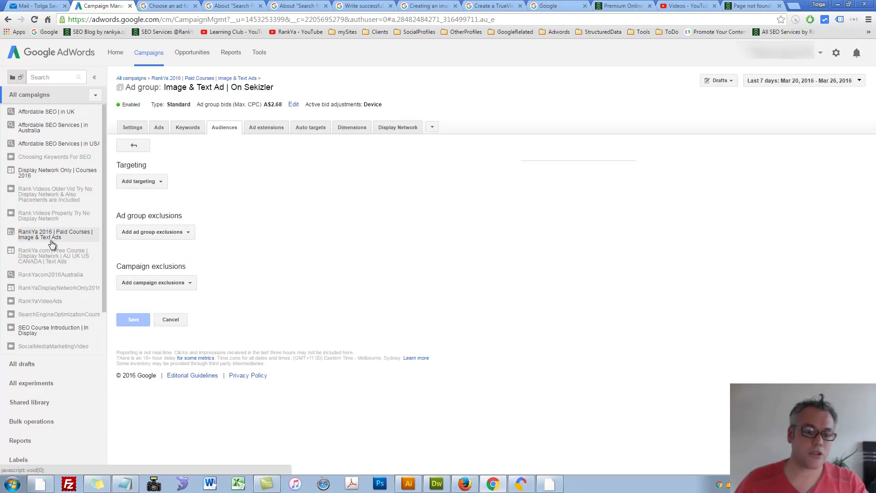
Step: From the On Sekizler ad group's Ads tab, begin a new Image ad via + AD
click(36, 235)
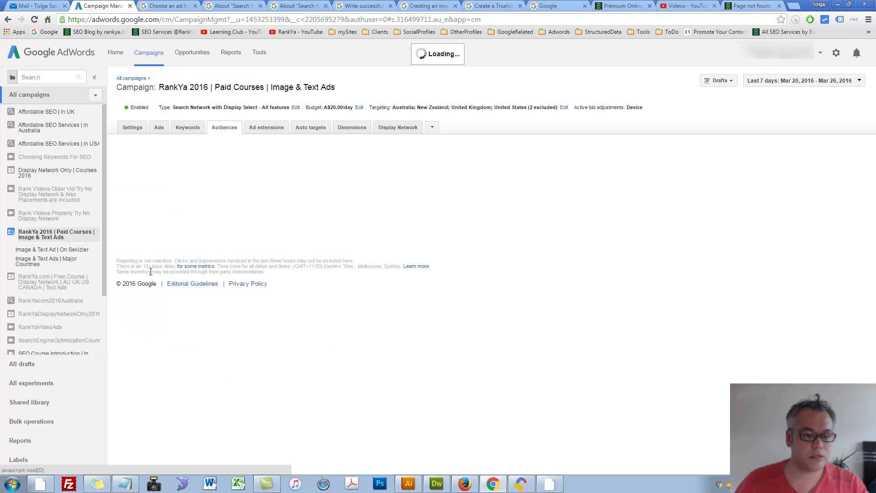
click(43, 249)
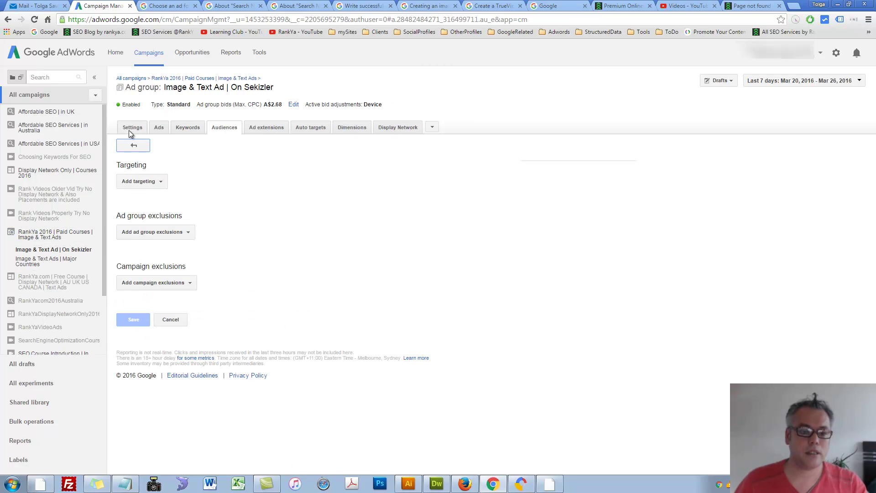
click(132, 130)
click(157, 128)
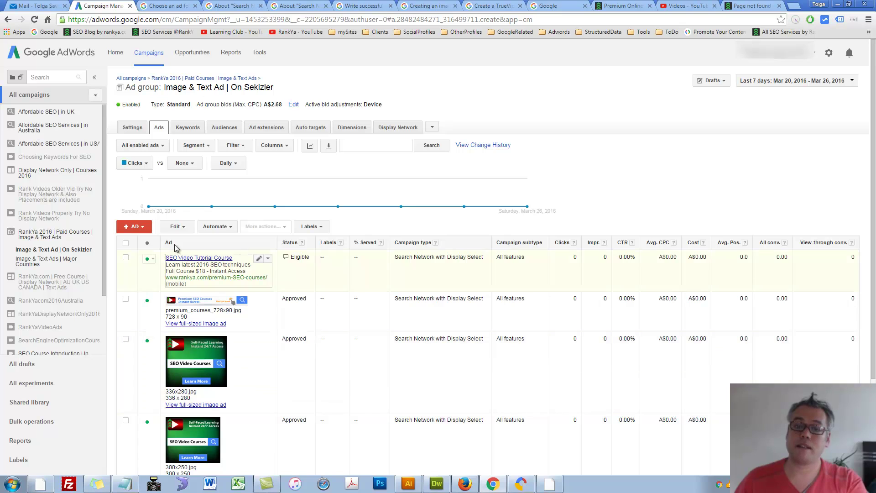
click(134, 226)
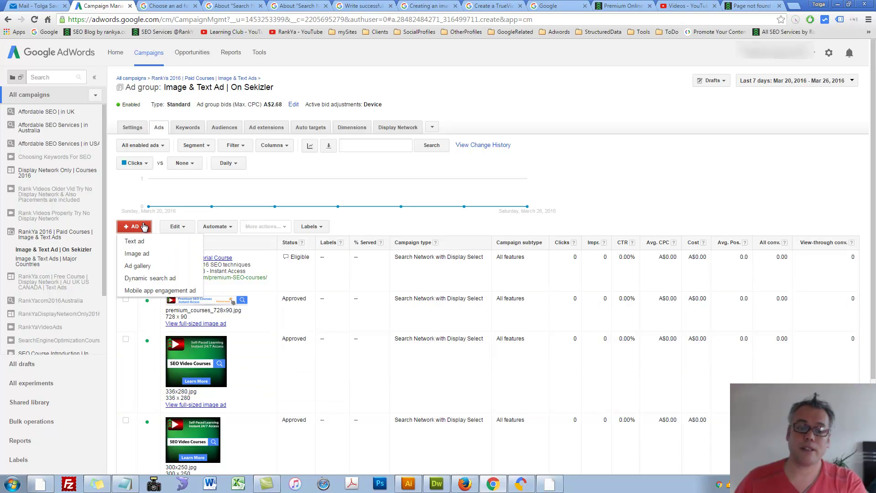
click(137, 254)
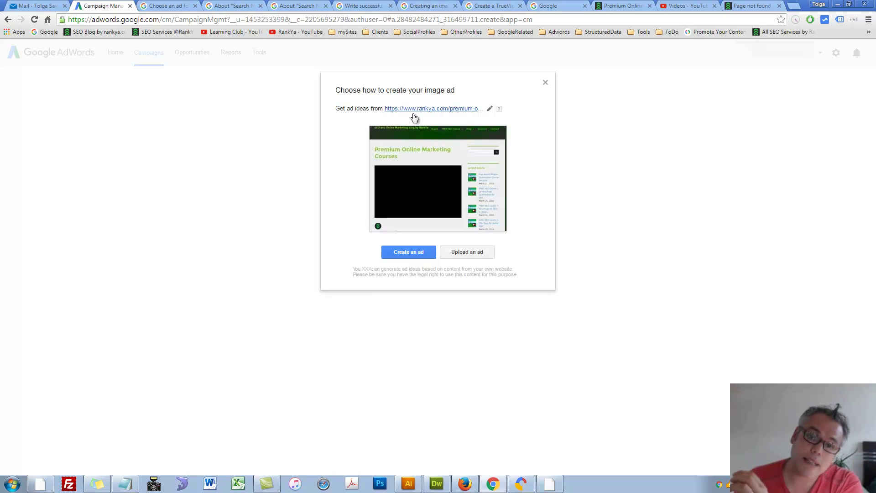
click(467, 252)
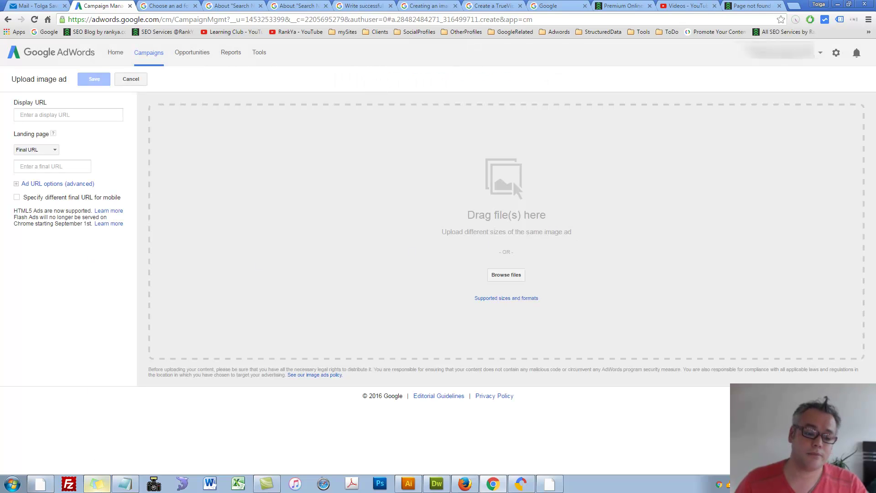
click(36, 115)
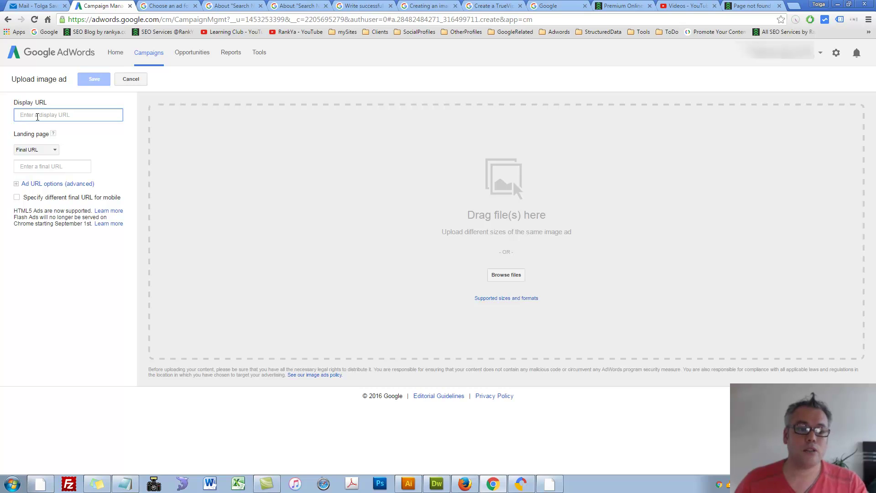
click(48, 168)
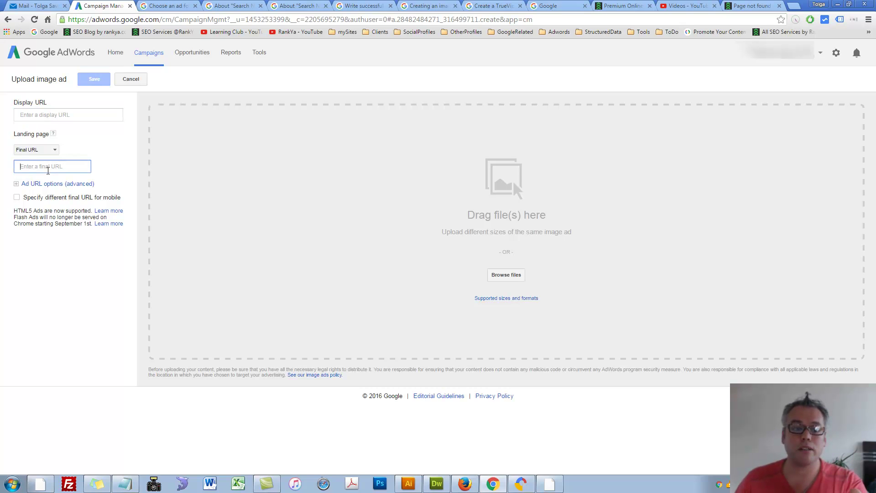
click(125, 483)
click(528, 265)
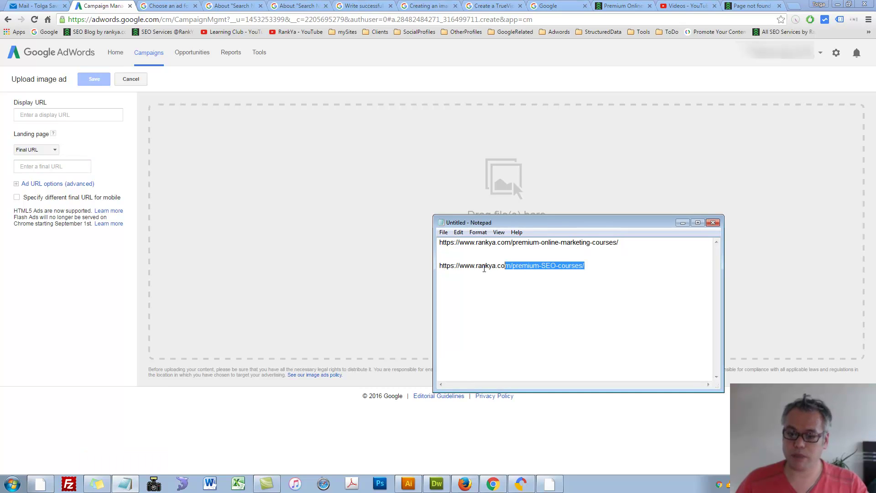
drag(476, 269, 459, 268)
right_click(463, 270)
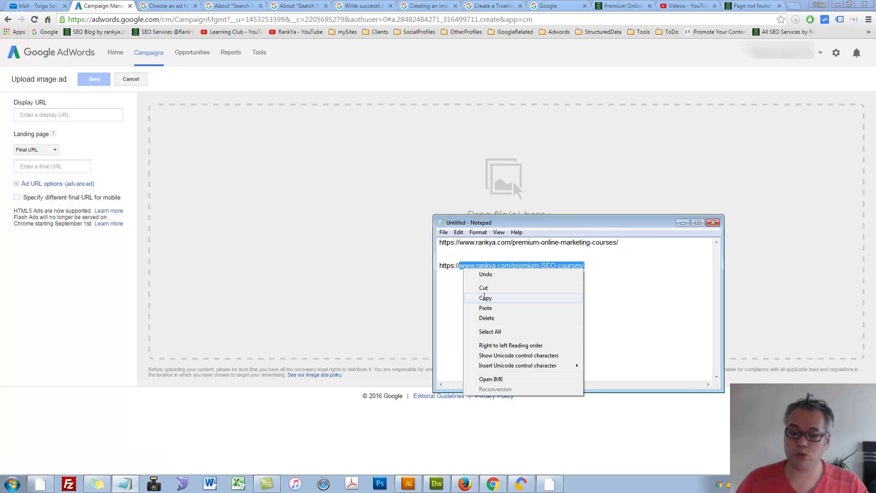
click(485, 298)
click(24, 114)
key(ctrl+v)
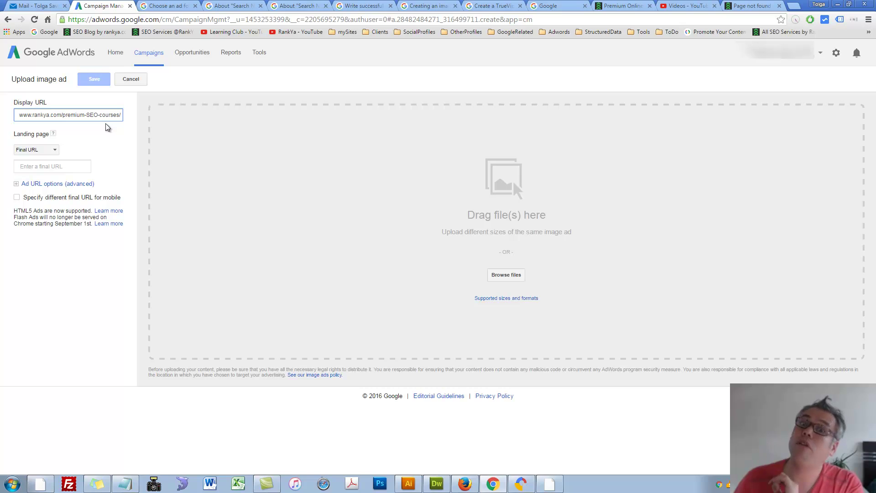
click(125, 483)
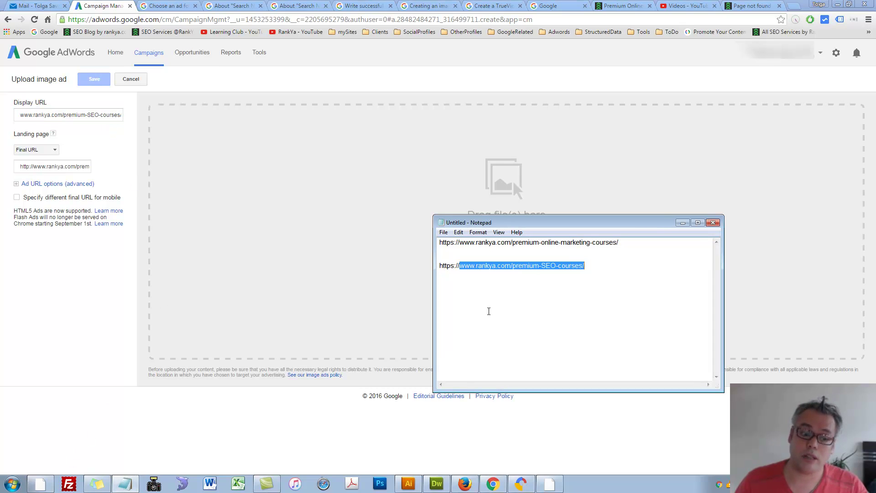
drag(620, 243, 427, 244)
right_click(482, 243)
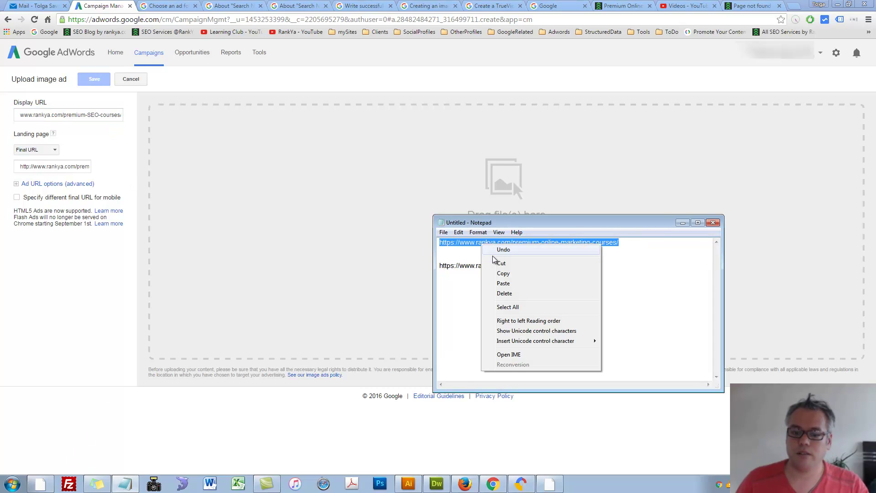
click(499, 272)
triple_click(57, 114)
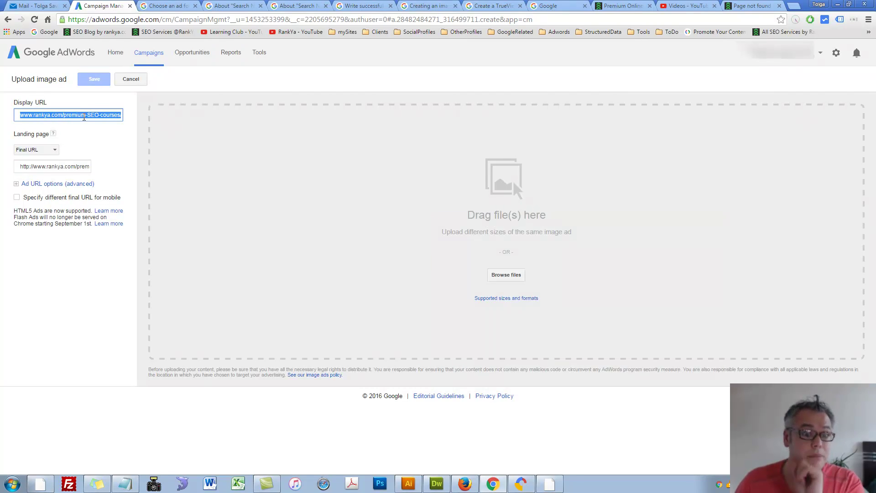
drag(62, 114, 126, 115)
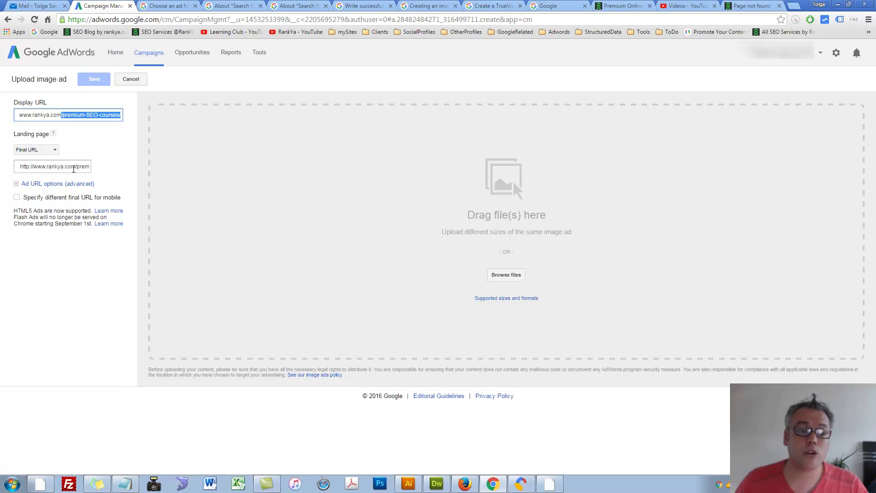
drag(78, 166, 125, 167)
triple_click(68, 168)
right_click(67, 168)
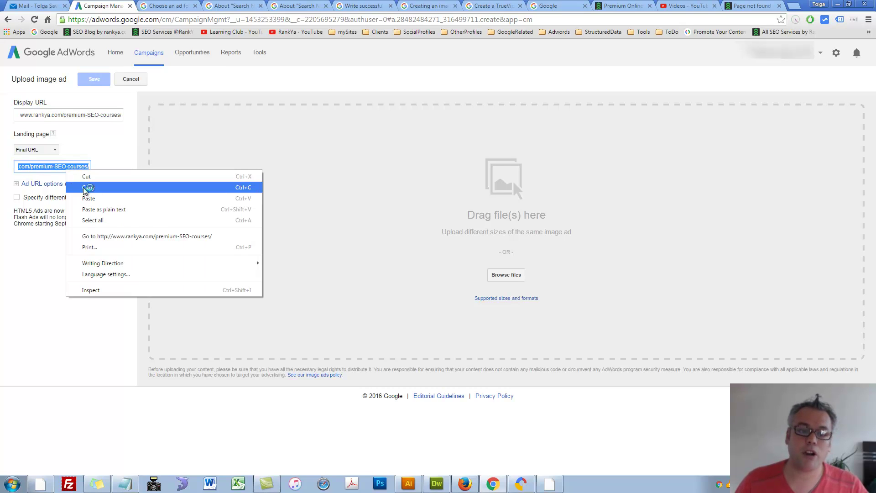
click(109, 235)
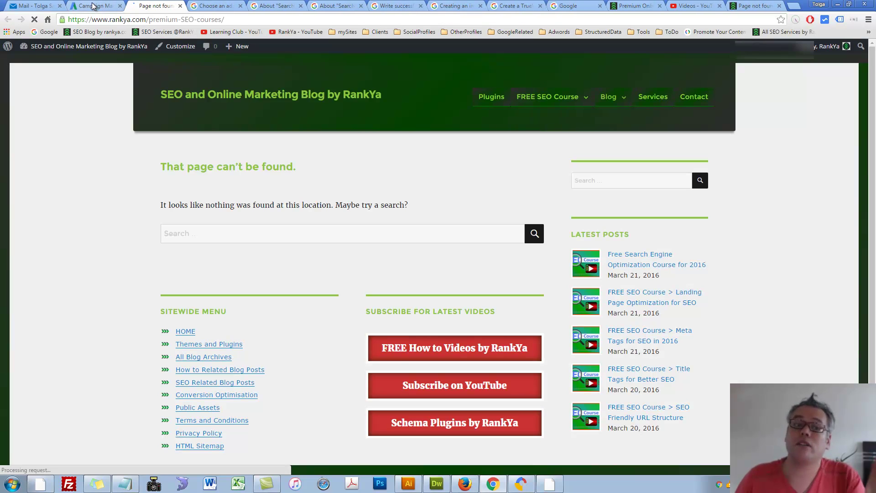
click(93, 6)
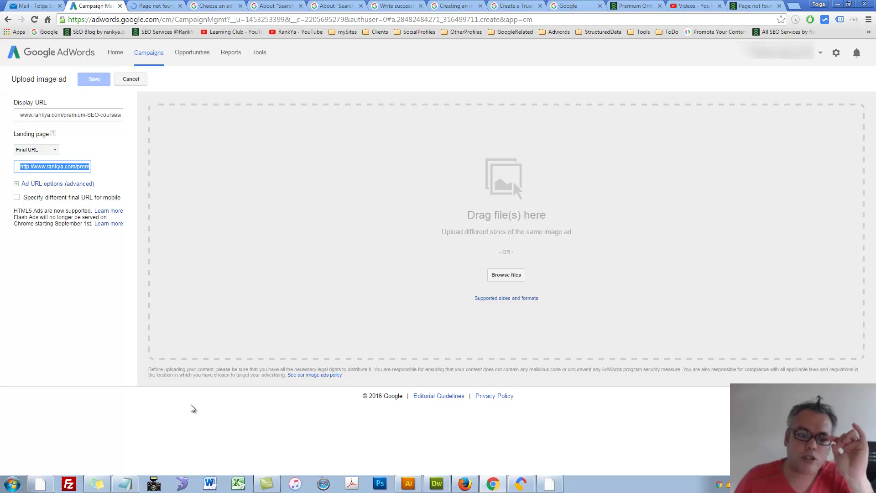
click(137, 487)
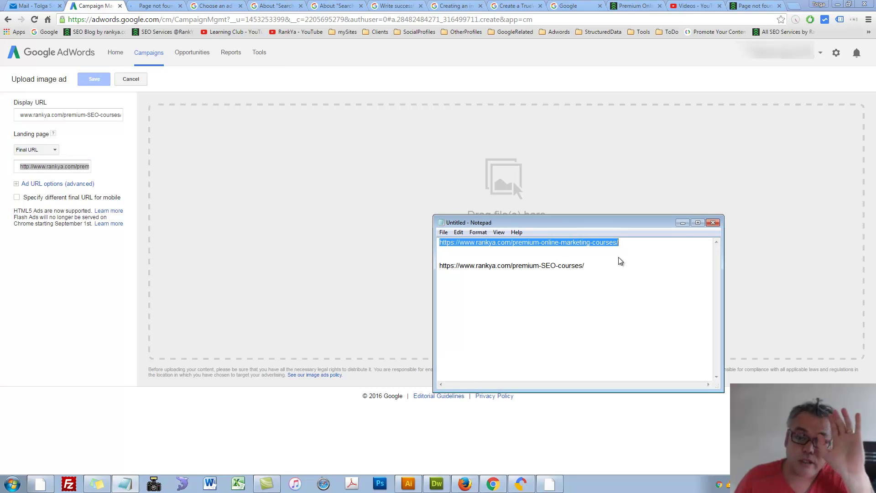
right_click(592, 246)
click(602, 275)
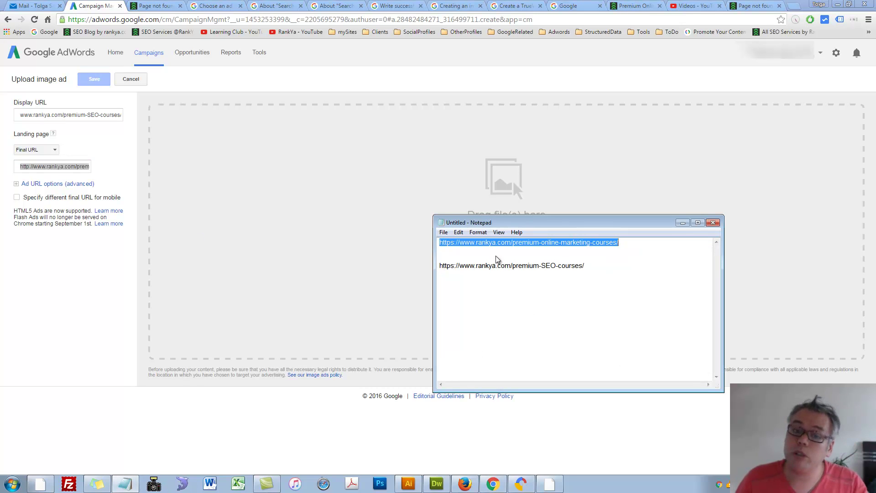
click(53, 167)
key(ctrl+a)
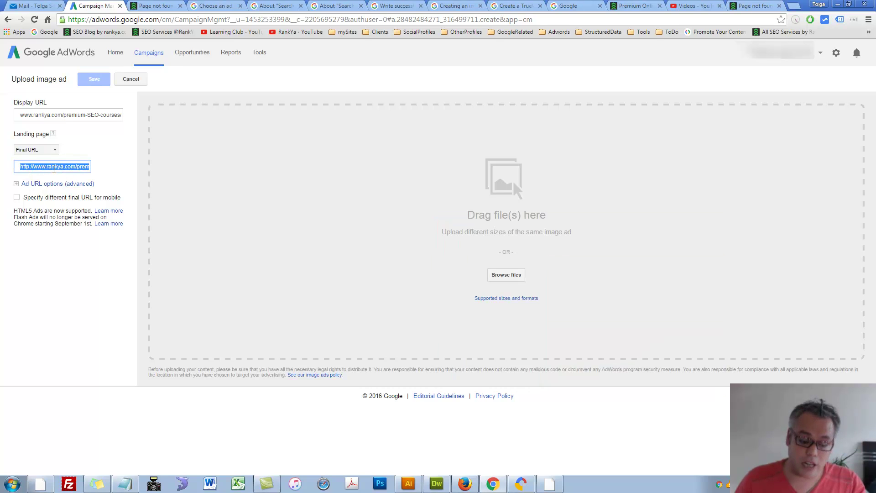
key(ctrl+v)
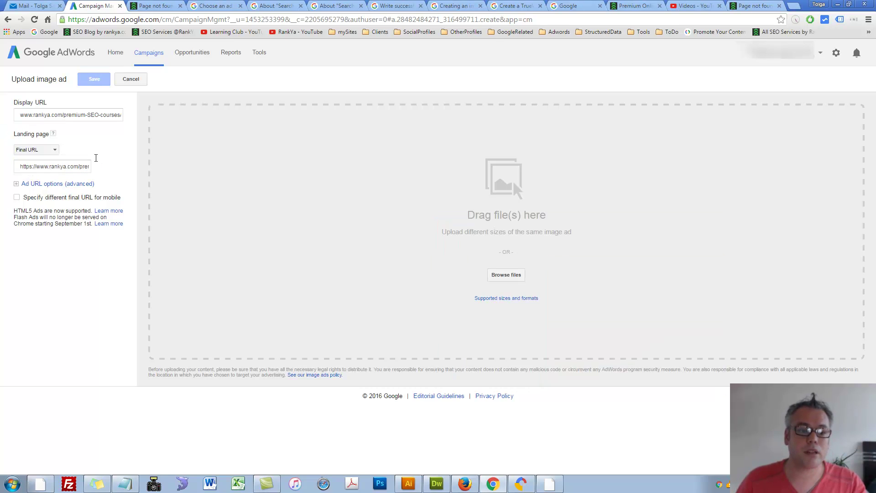
click(55, 114)
key(ctrl+a)
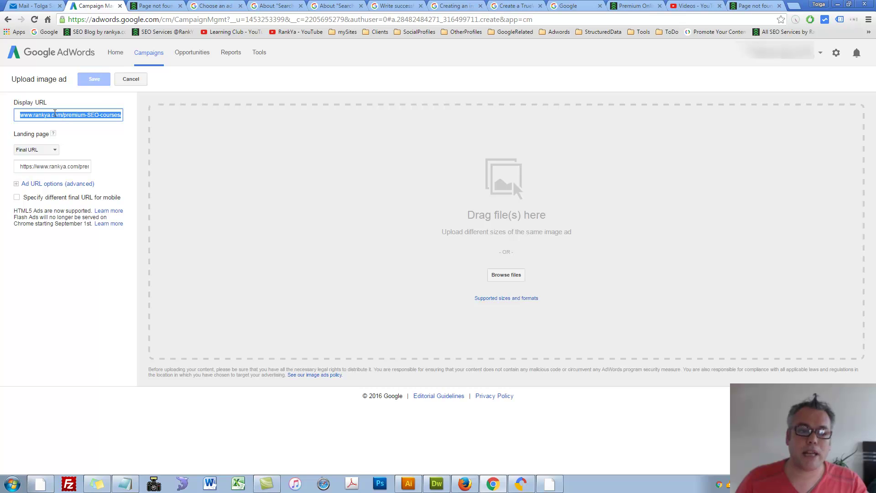
click(71, 165)
key(ctrl+a)
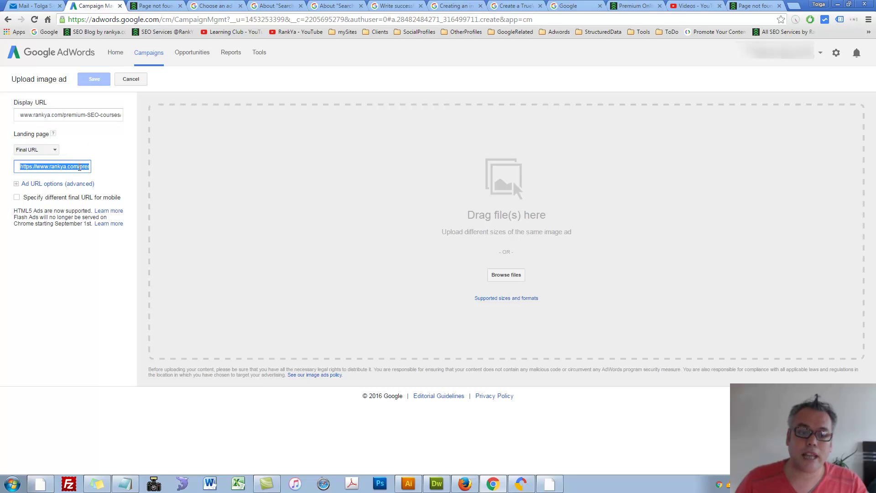
drag(79, 168, 119, 162)
click(86, 115)
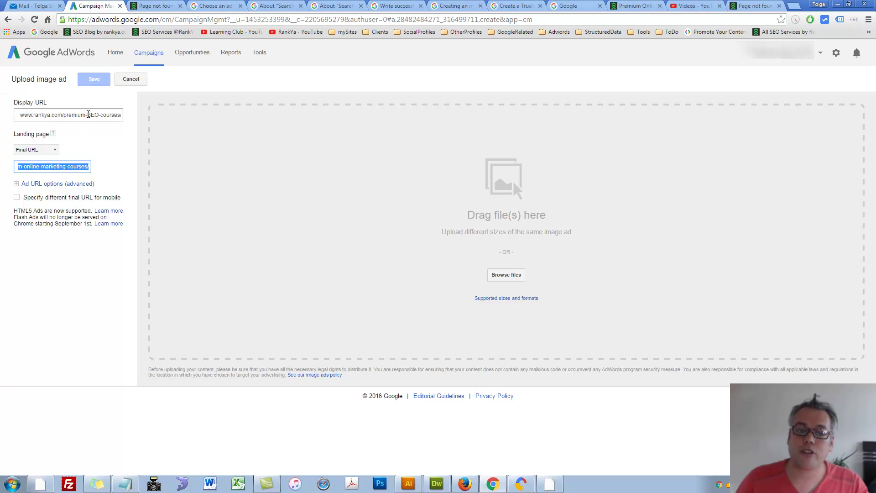
drag(87, 114, 98, 113)
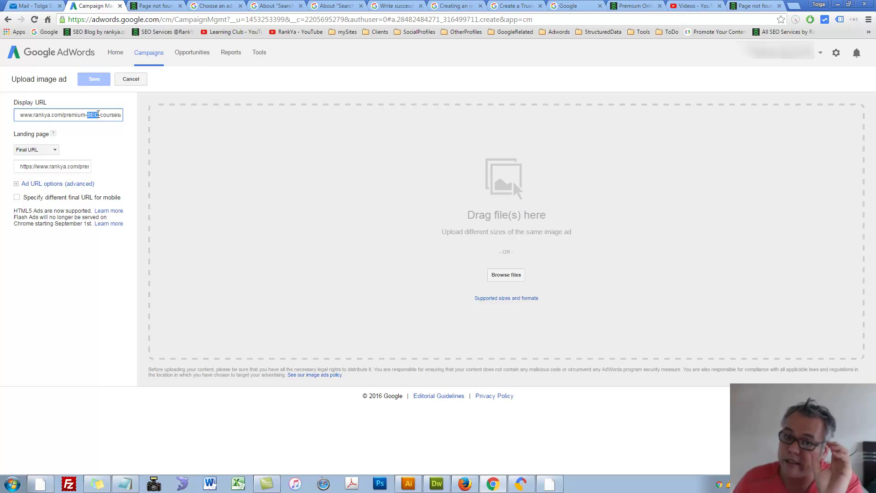
triple_click(89, 115)
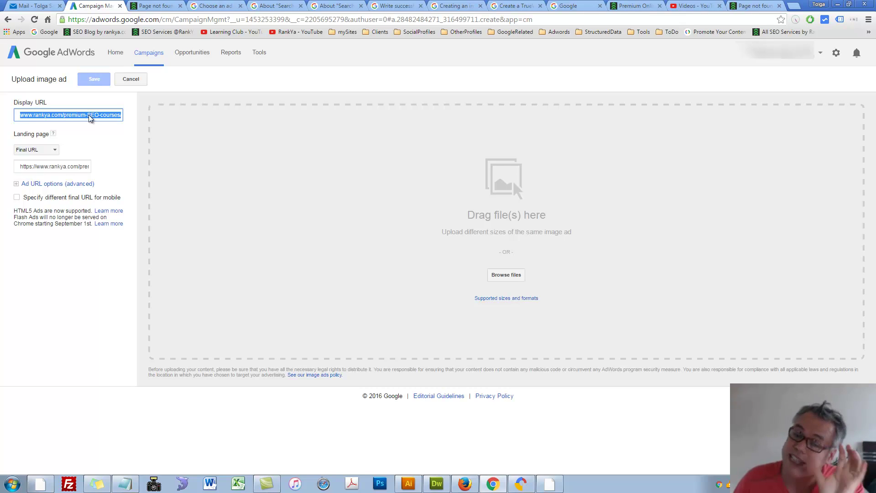
click(477, 298)
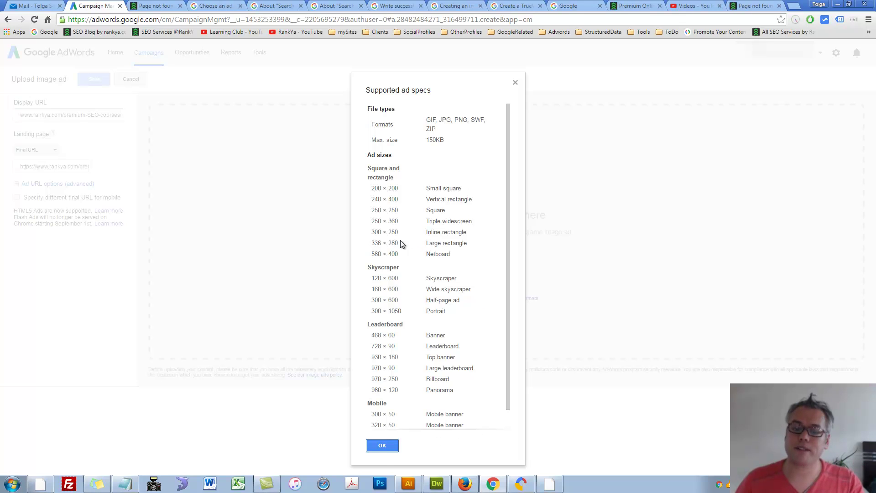
drag(374, 232, 465, 245)
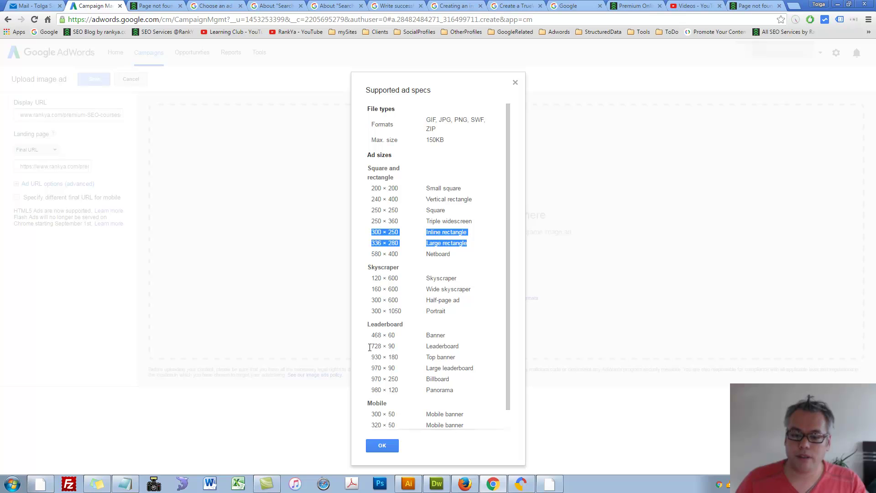
drag(371, 347, 465, 347)
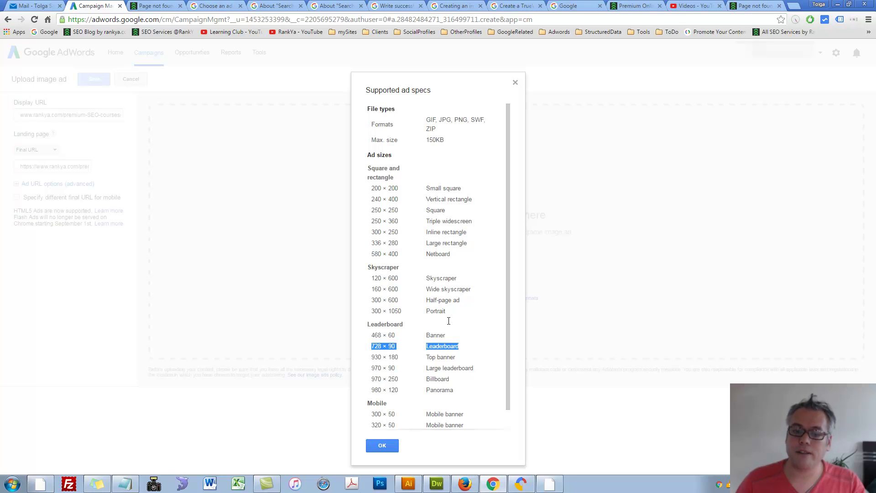
drag(372, 279, 468, 278)
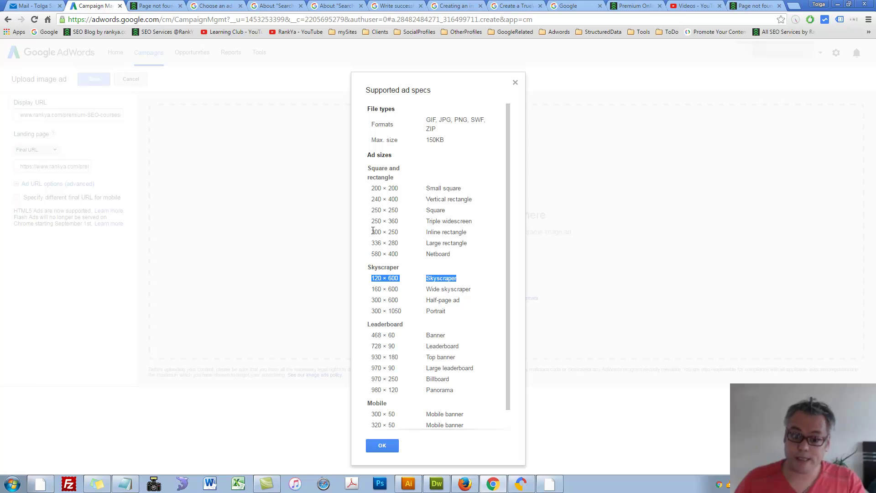
drag(371, 231, 483, 245)
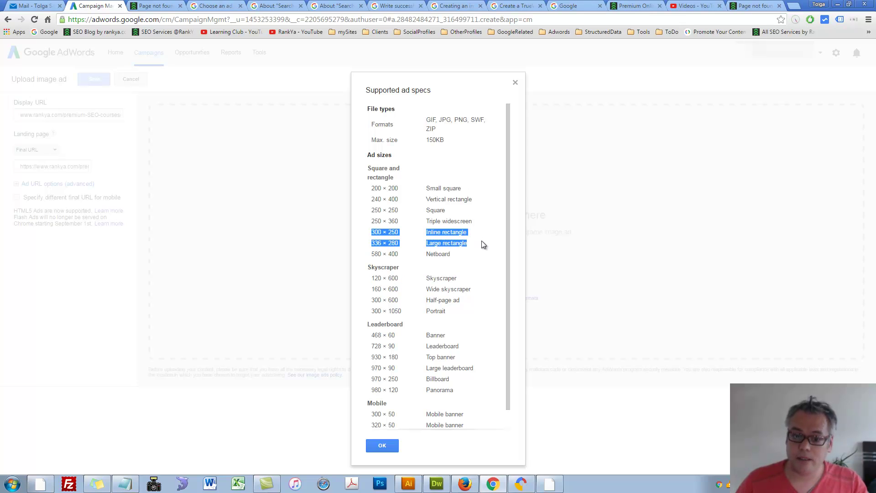
click(391, 445)
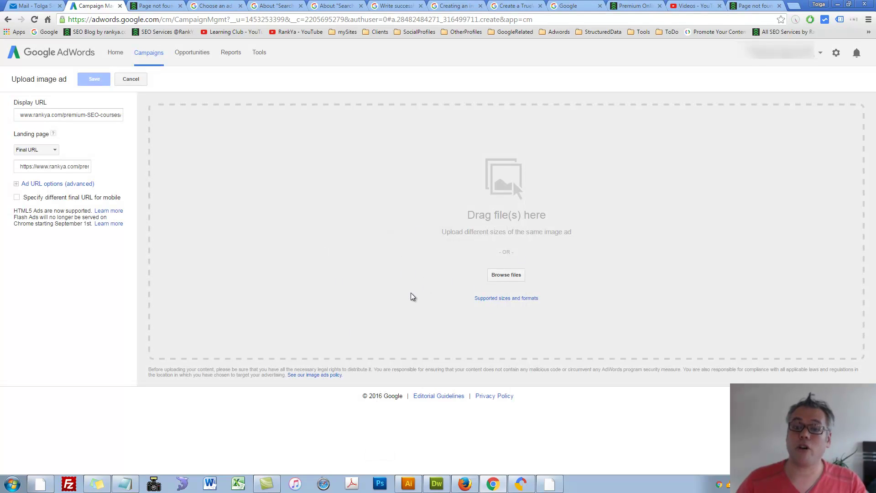
click(507, 274)
click(287, 77)
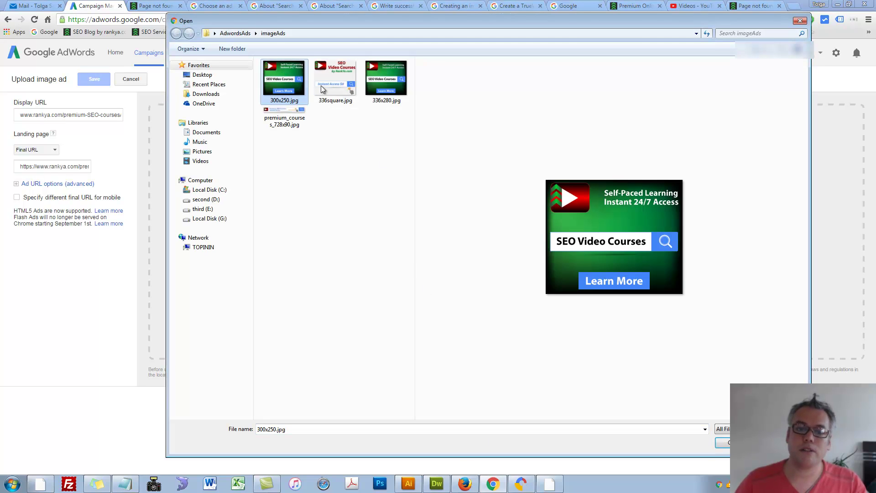
click(393, 89)
click(348, 162)
click(388, 101)
key(Return)
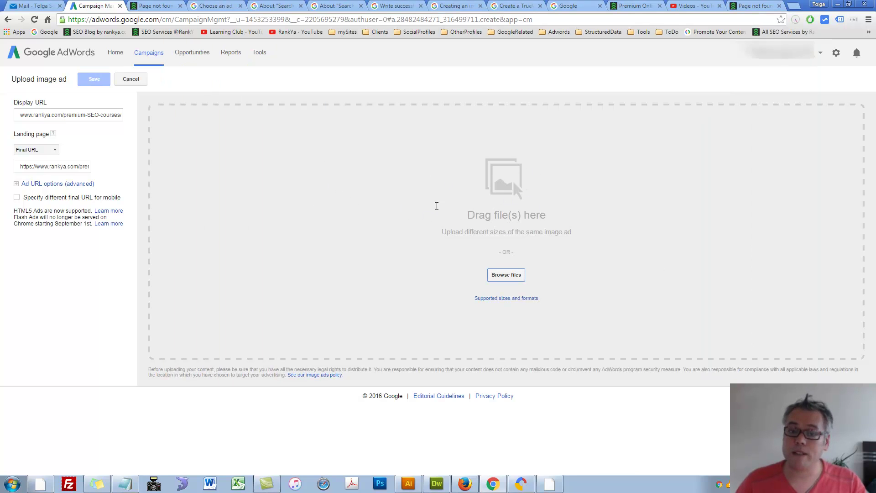
Step: Bring up Google Web Designer's Create new file screen, then switch back to AdWords in Chrome
click(521, 482)
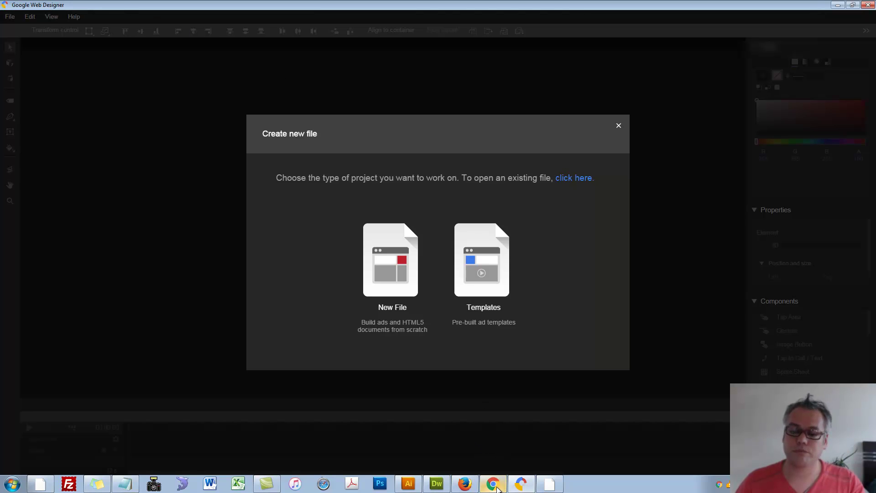
mouse_move(497, 488)
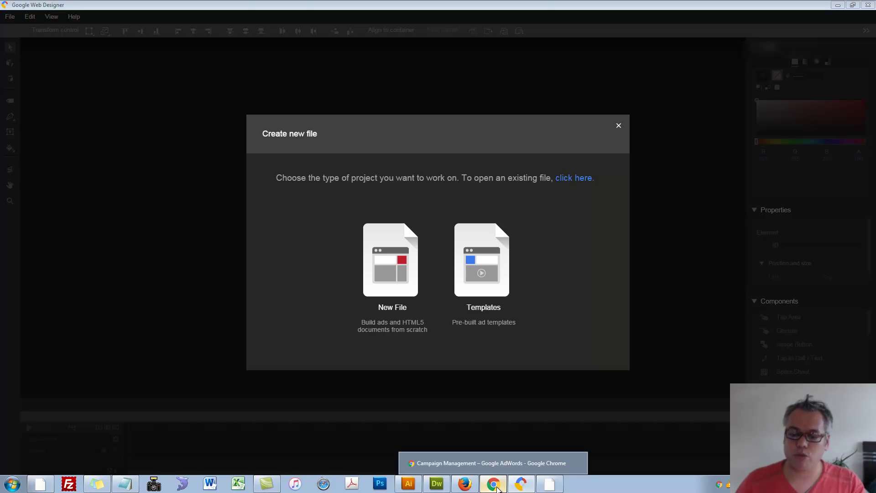
click(497, 488)
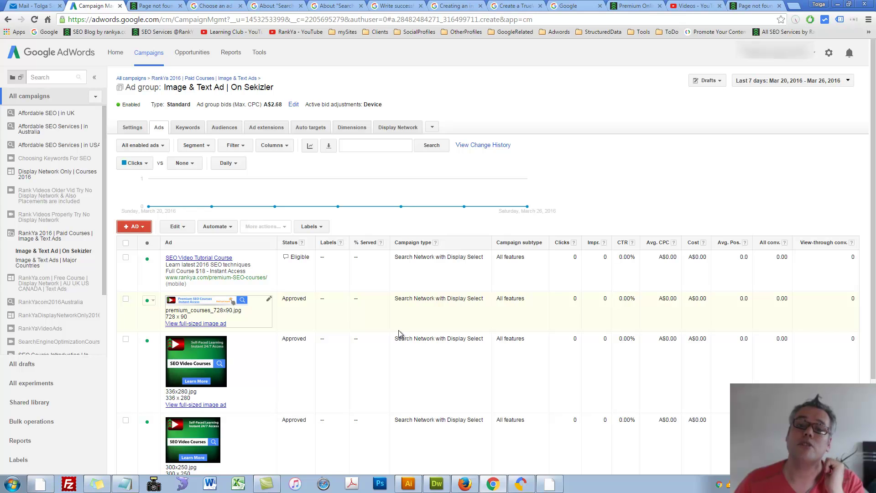
Step: Review the + AD ad types without adding one, then bring up the Tools menu
click(140, 227)
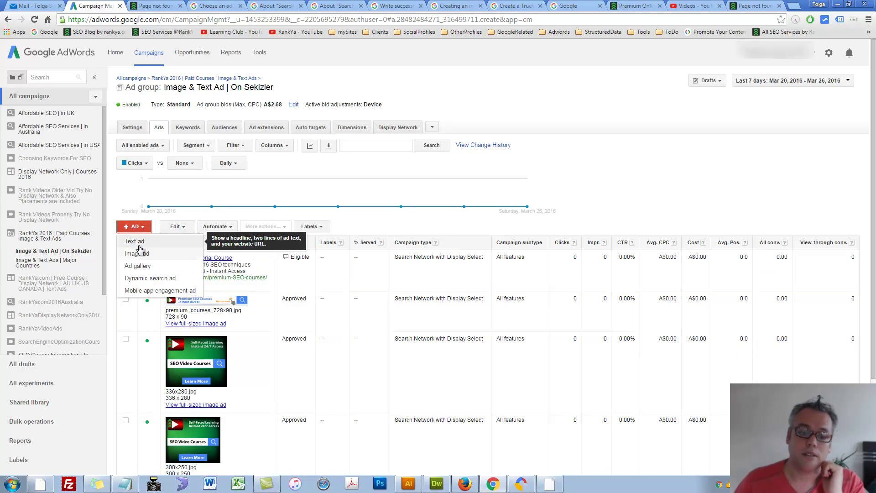
click(622, 169)
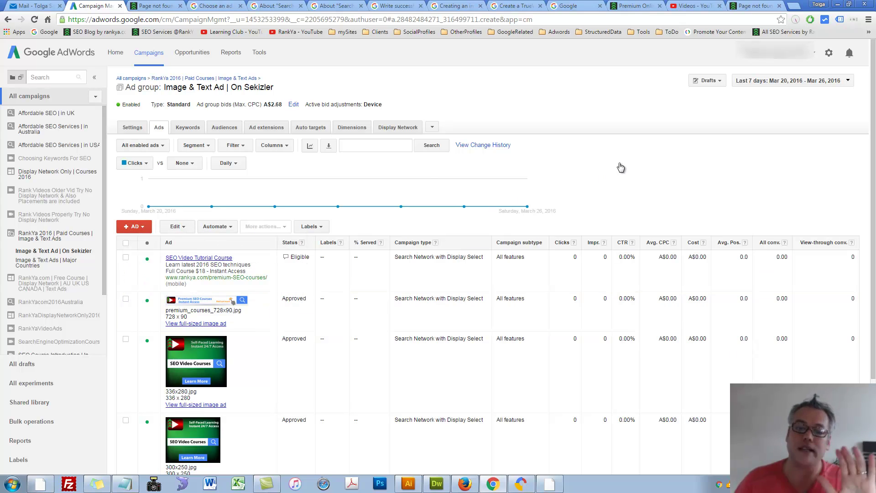
click(260, 53)
Step: Choose Display Planner from the Tools menu
click(280, 145)
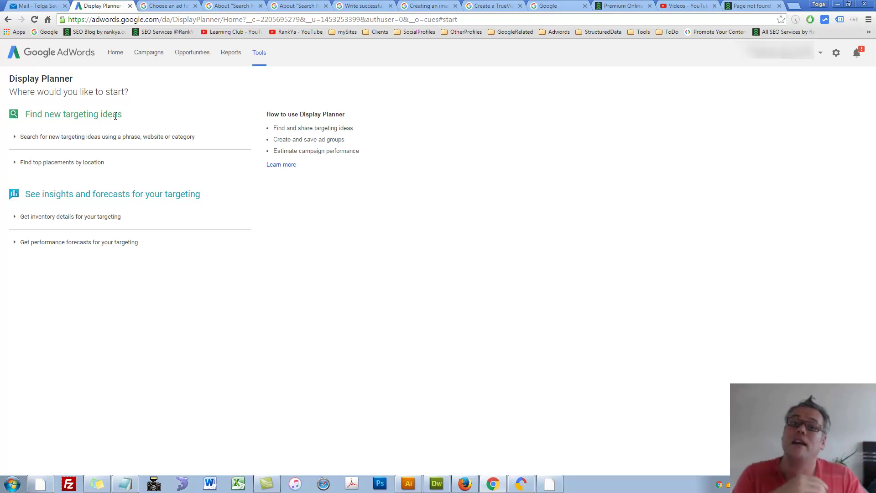
Step: Return to the All campaigns overview and its seven-day chart, then browse the campaign sidebar
click(116, 120)
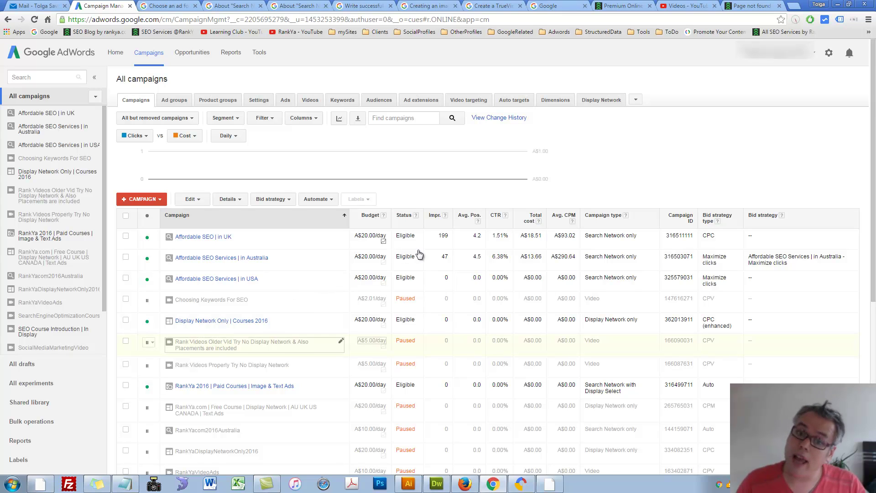
click(68, 238)
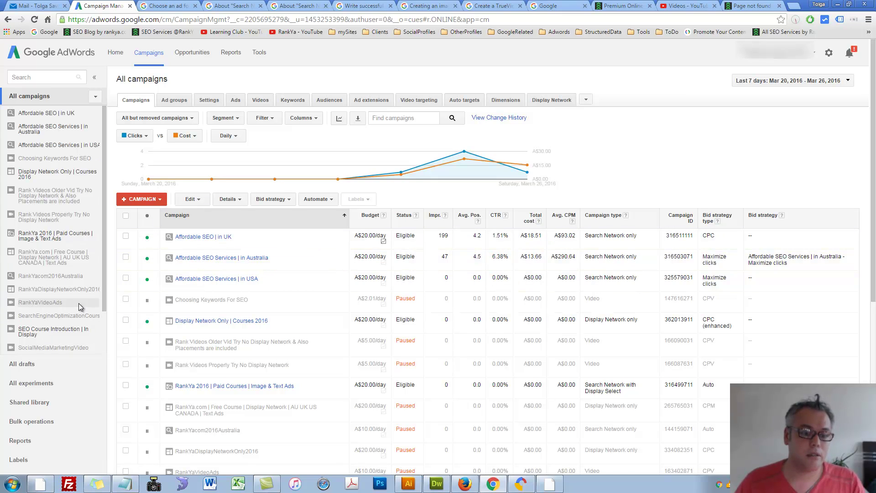
drag(103, 273, 106, 352)
Step: Select the SEO Course Introduction | In Display video campaign in the sidebar
click(54, 283)
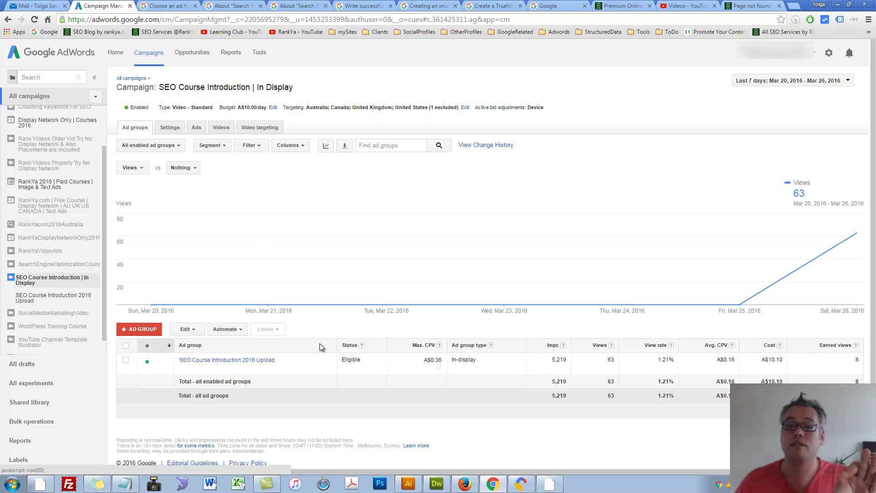
click(688, 7)
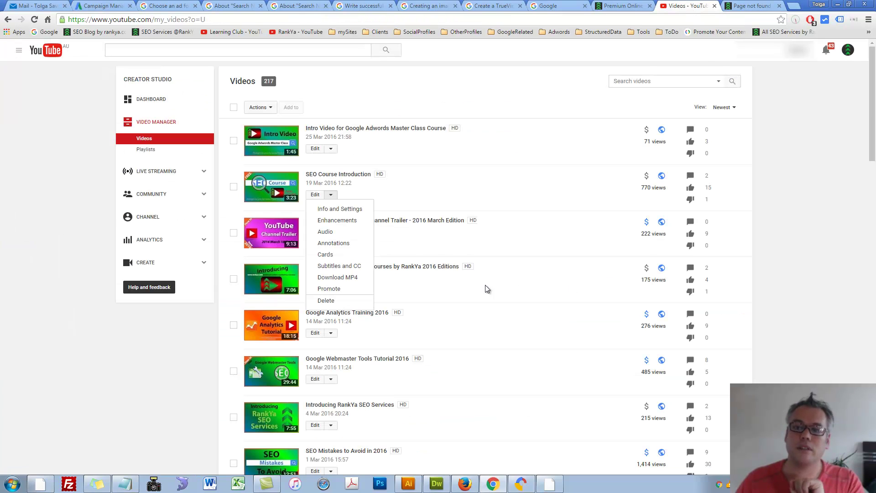
click(810, 122)
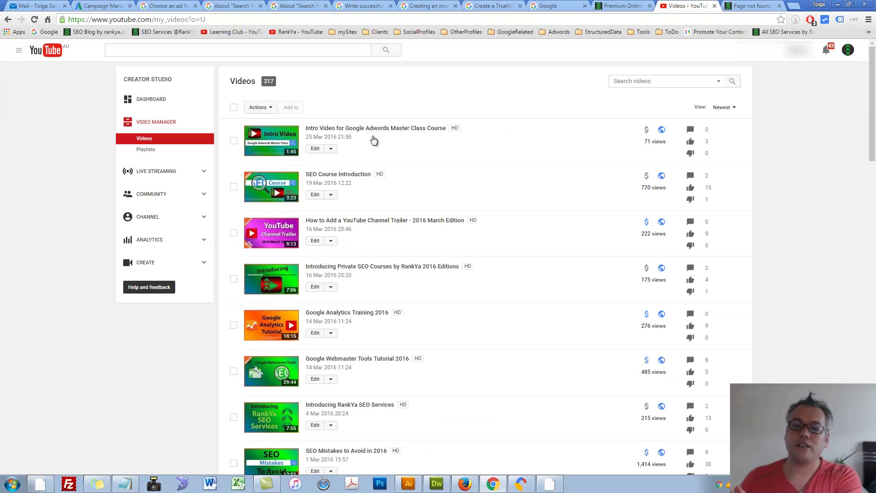
click(332, 150)
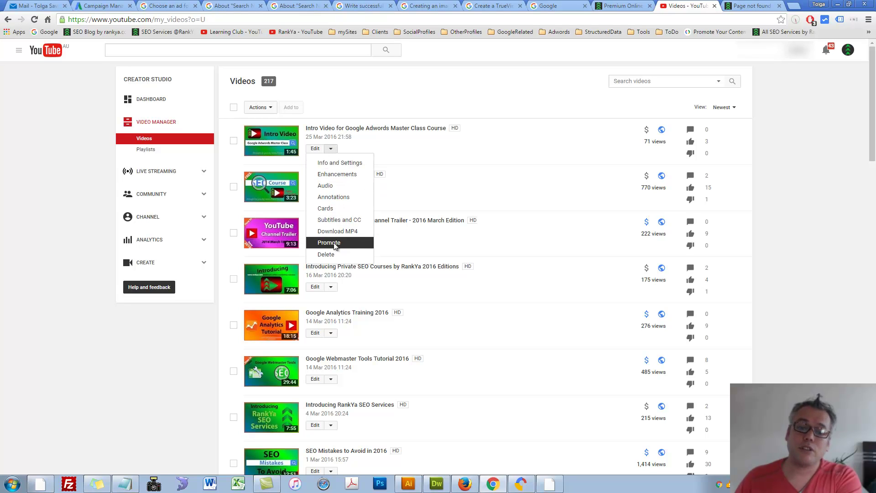
click(789, 231)
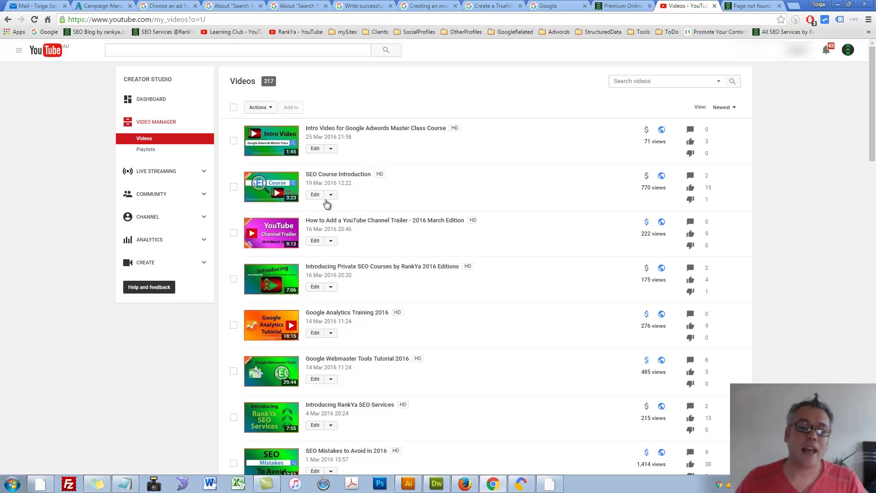
click(331, 194)
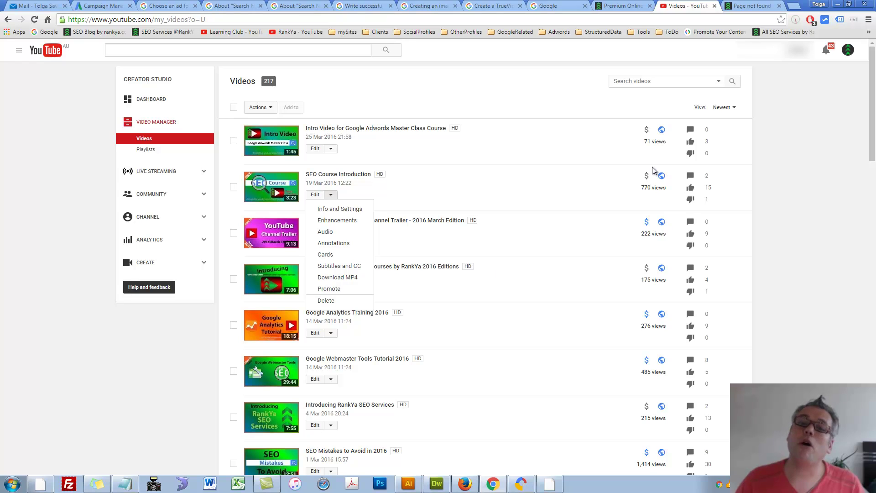
click(104, 6)
mouse_move(571, 239)
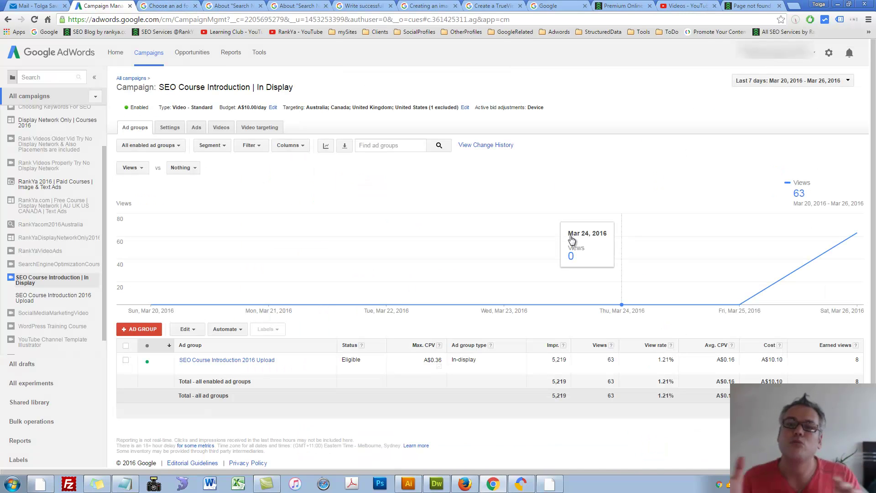
Step: Check the campaign's Videos tab stats and highlight the A$0.16 average CPV figure
mouse_move(419, 244)
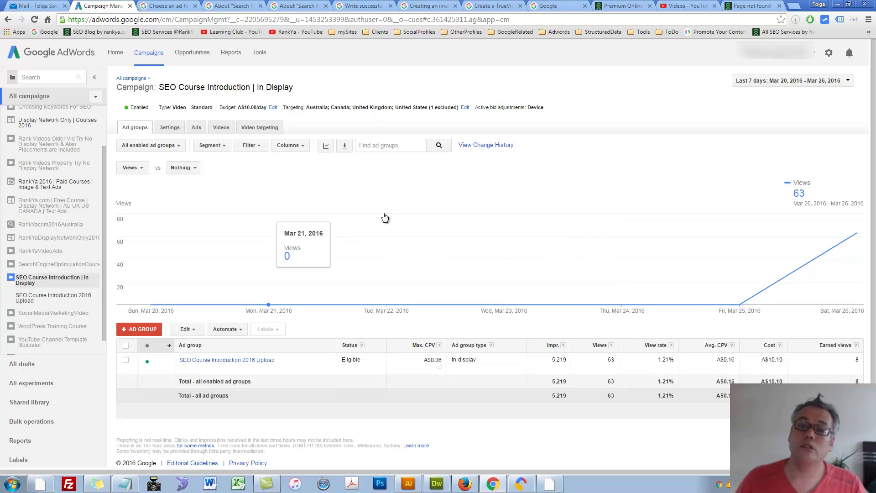
click(216, 128)
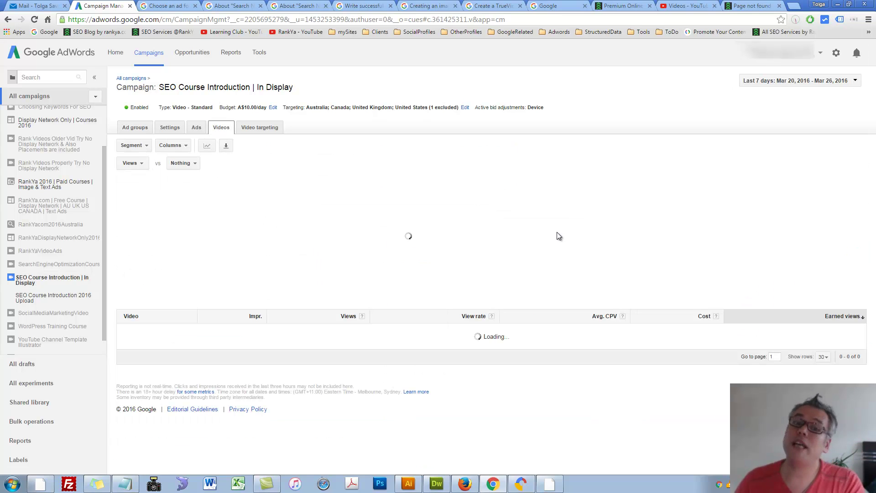
click(696, 7)
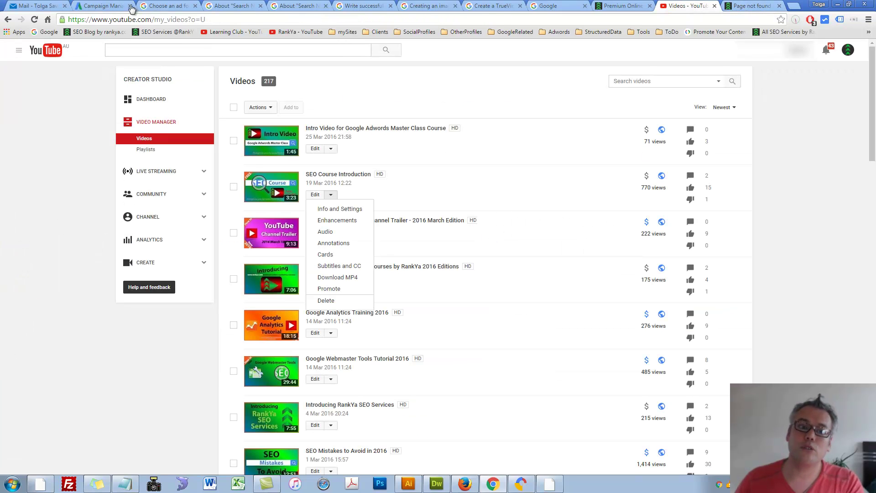
click(104, 6)
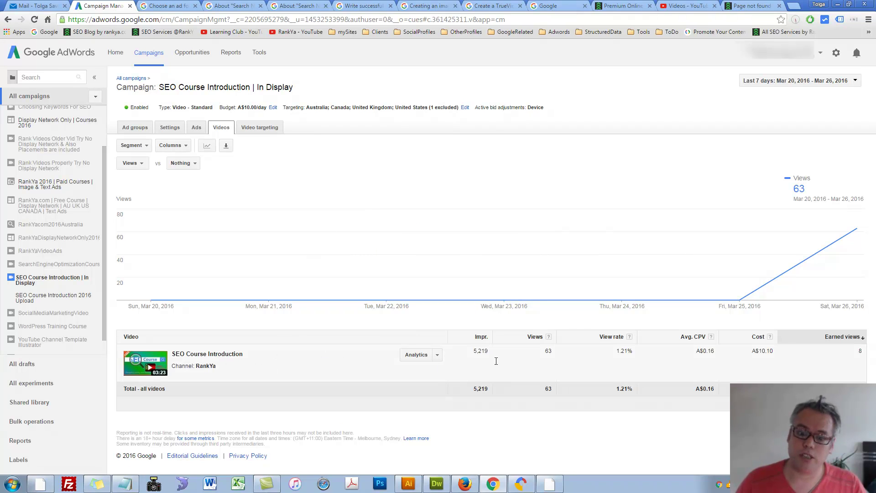
double_click(710, 350)
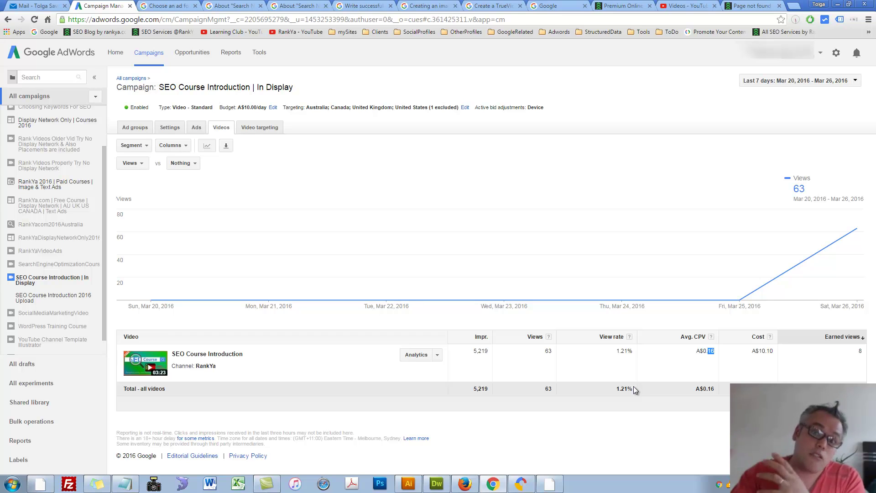
Step: Check the video targeting age breakdown of 63 views (25–34 leads with 30), then go to the YouTube tab
click(261, 127)
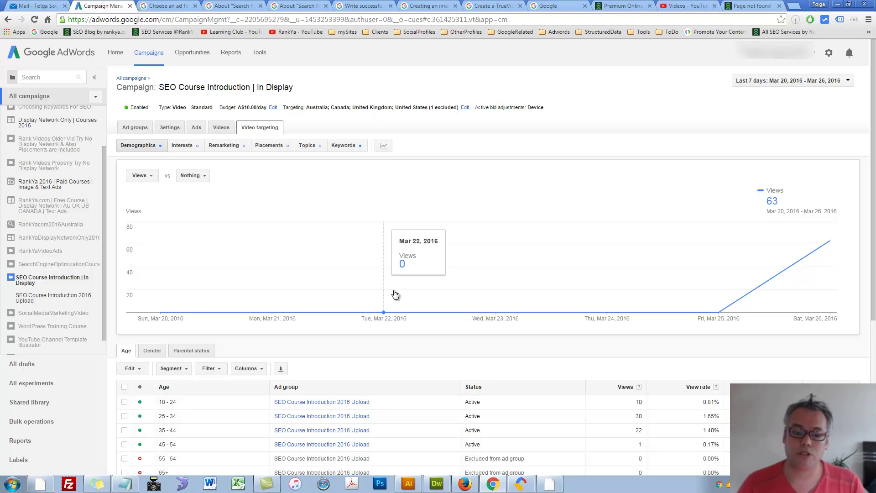
scroll(382, 250, down, 2)
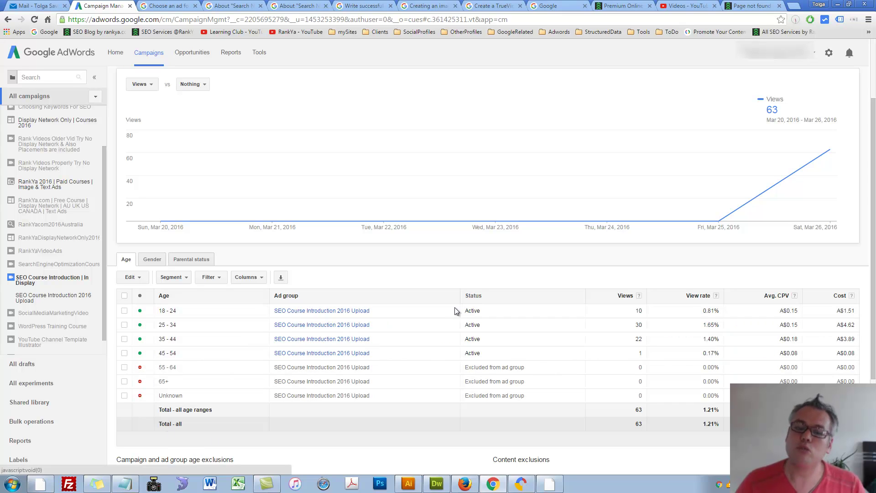
scroll(397, 322, up, 2)
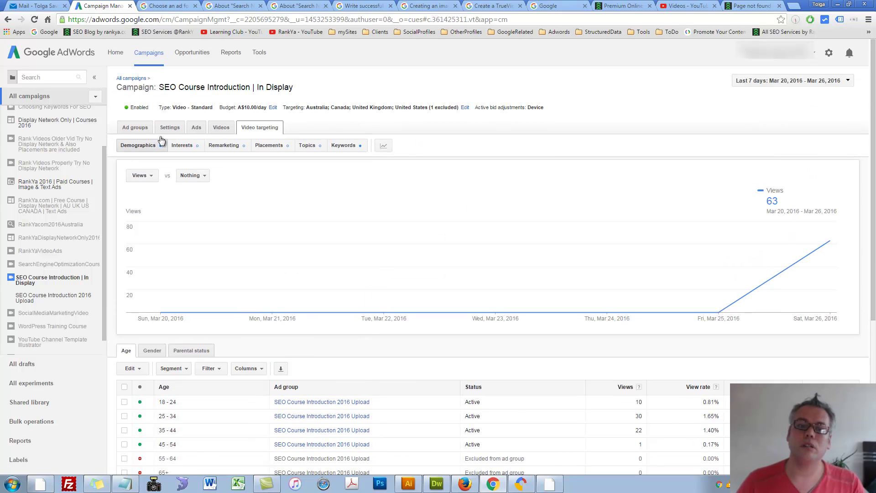
mouse_move(470, 246)
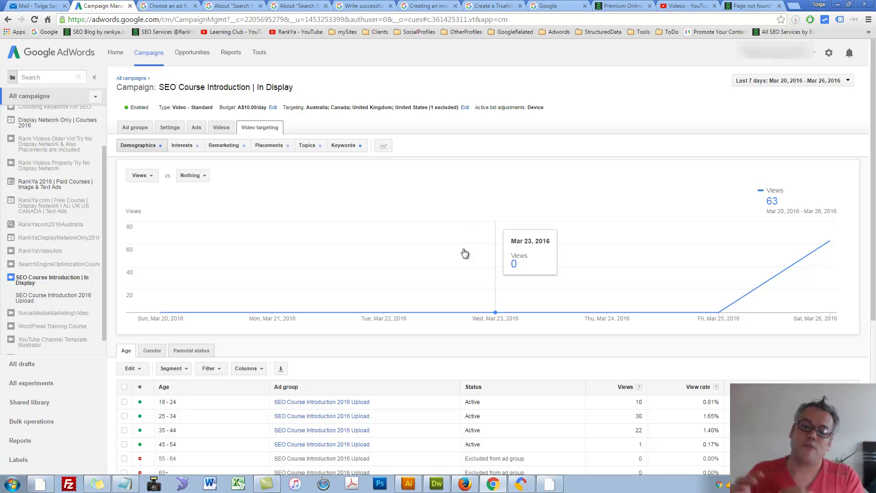
click(687, 5)
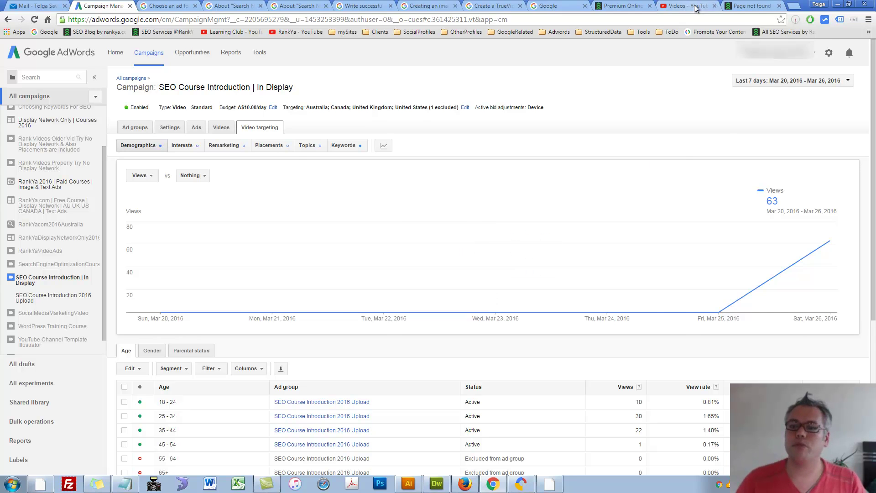
Step: Search YouTube in Firefox for 'seo courses' and open 'The COMPLETE 2015 SEO Guide' video
click(465, 483)
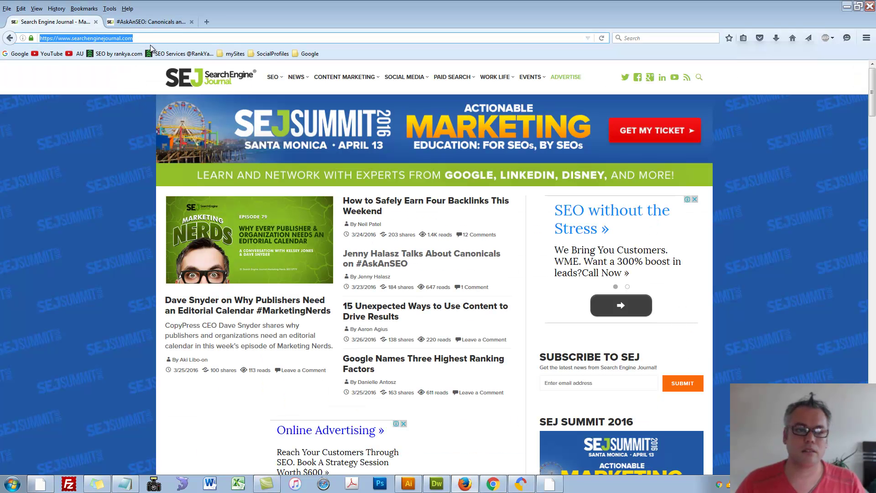
click(50, 53)
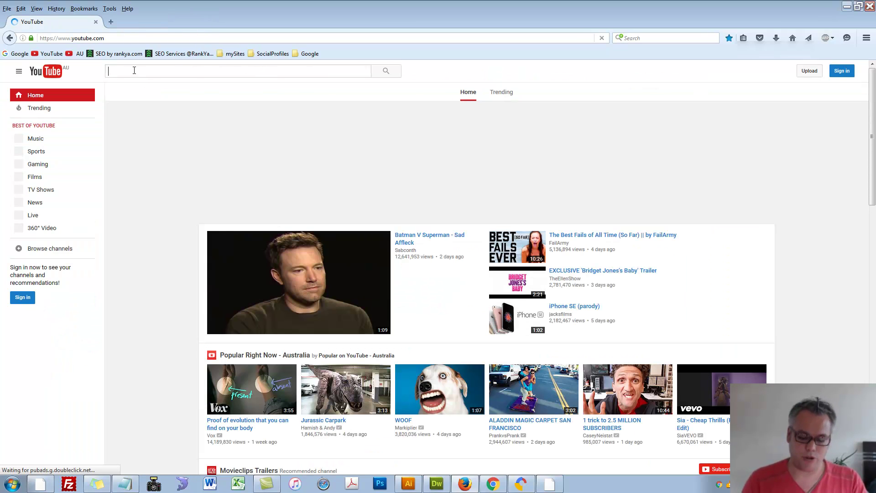
text(seo courses)
key(Return)
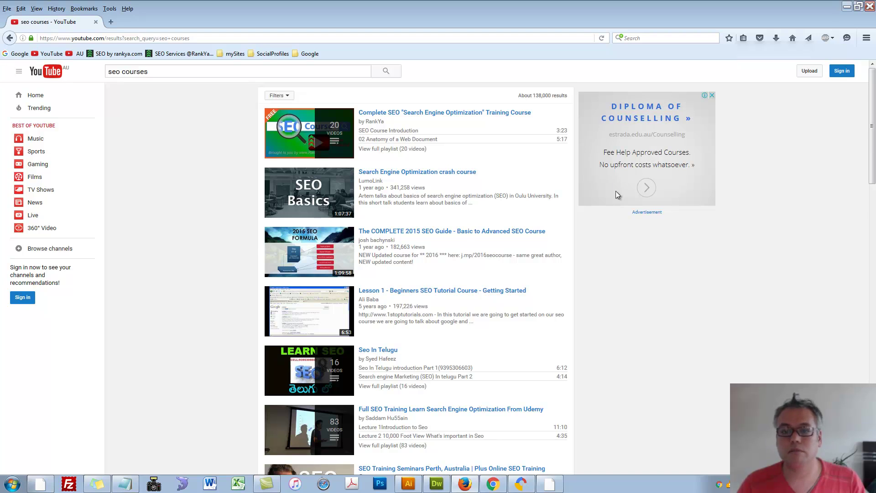
click(620, 118)
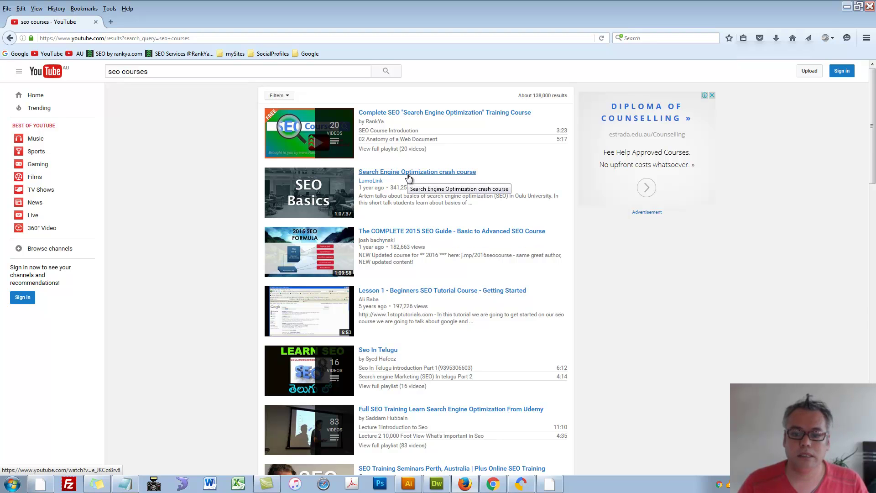
click(403, 234)
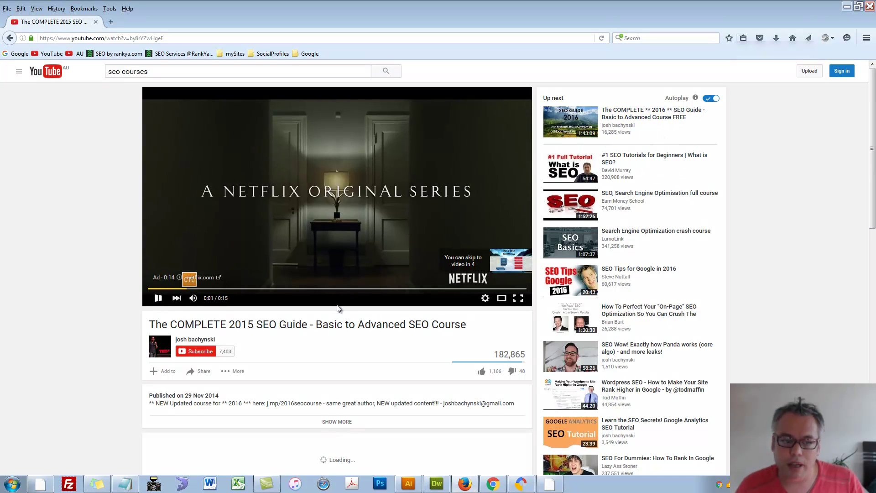
Step: Pause the Netflix pre-roll ad and bring up Chrome's ad formats help page with its address selected
click(384, 276)
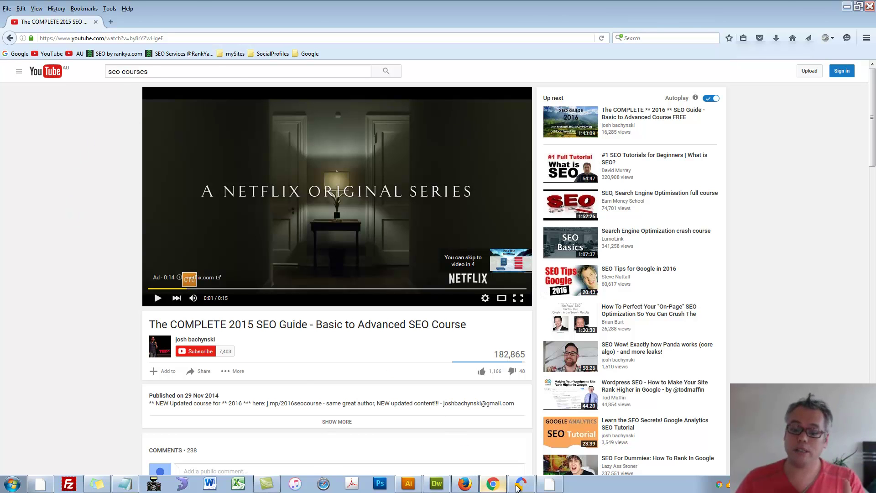
click(495, 485)
click(124, 7)
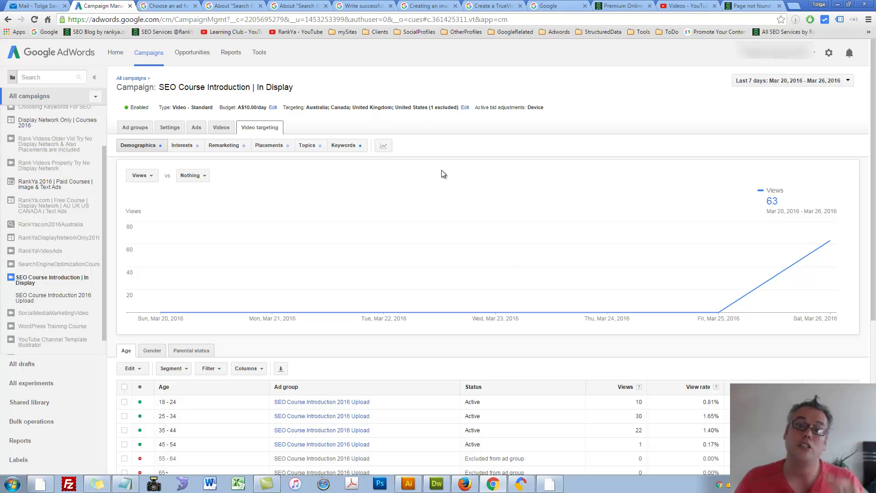
click(167, 5)
click(166, 20)
Step: Google 'youtube trueview ad types', open the Video ad formats result in the background, and return to AdWords
text(yout)
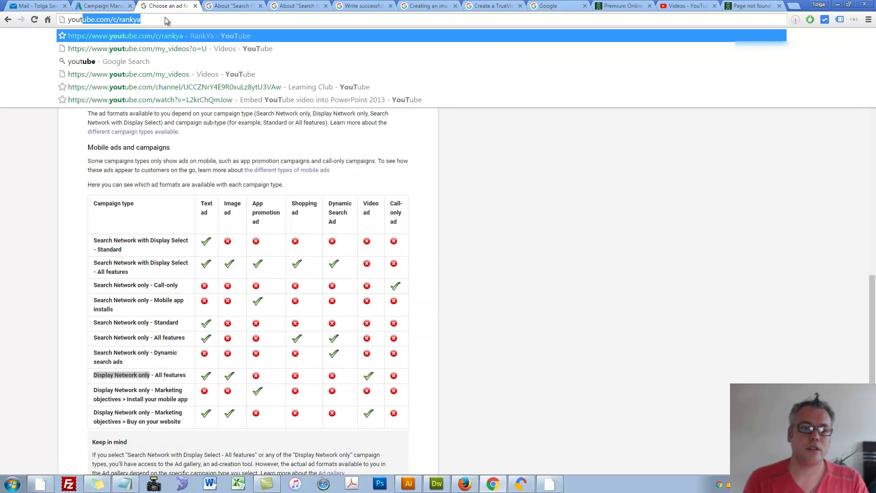
text(ube ad )
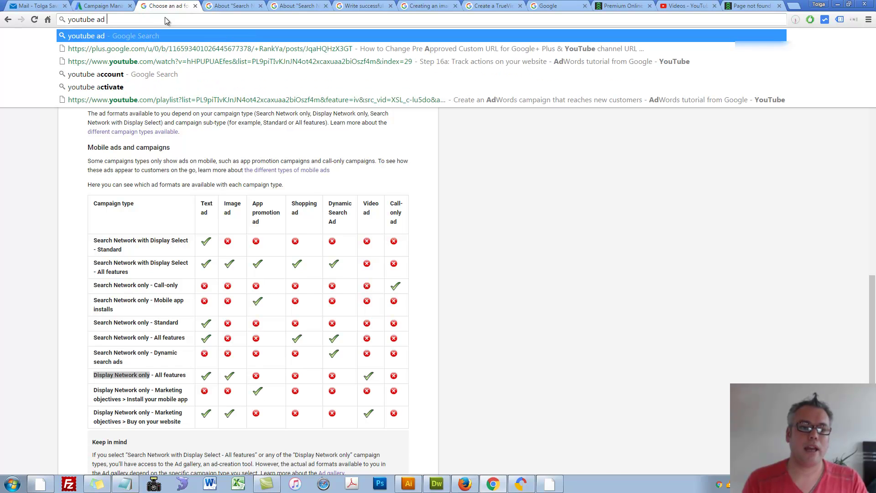
text(types)
key(Return)
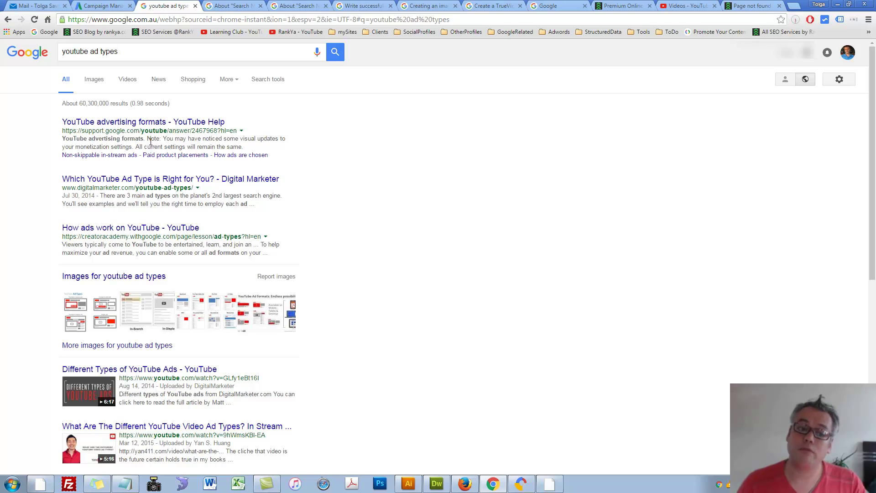
double_click(94, 52)
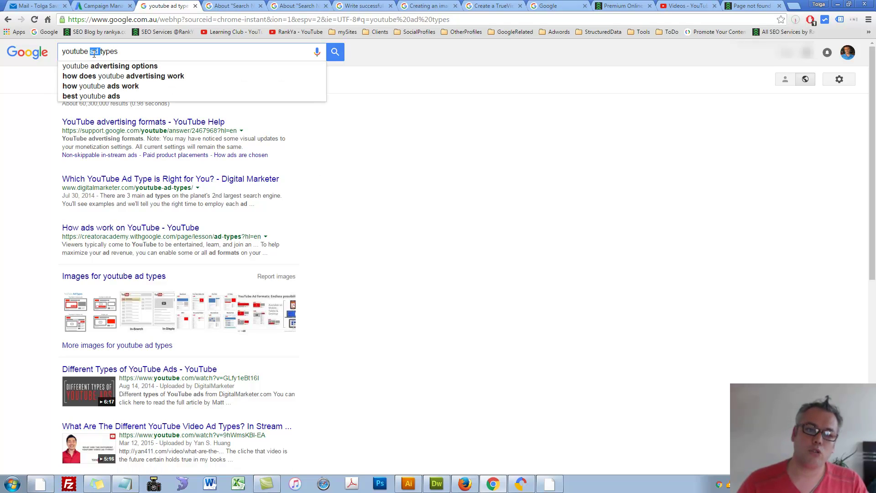
text(trueview )
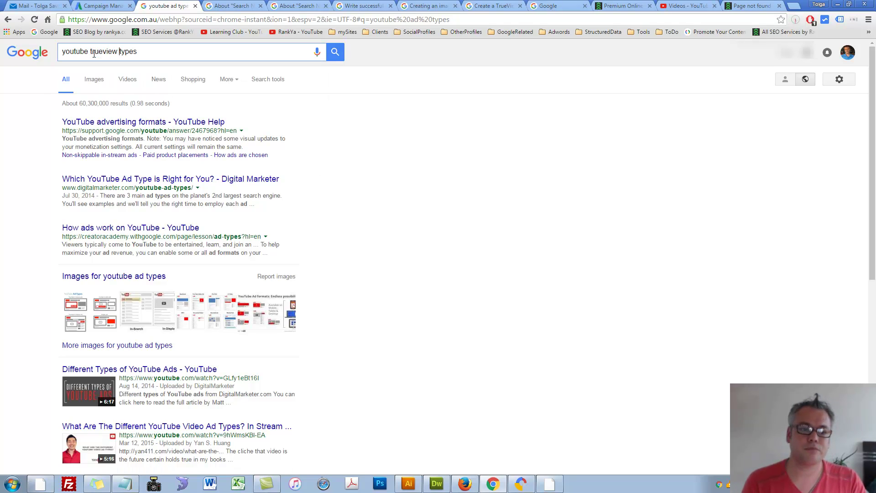
text(ad)
key(Return)
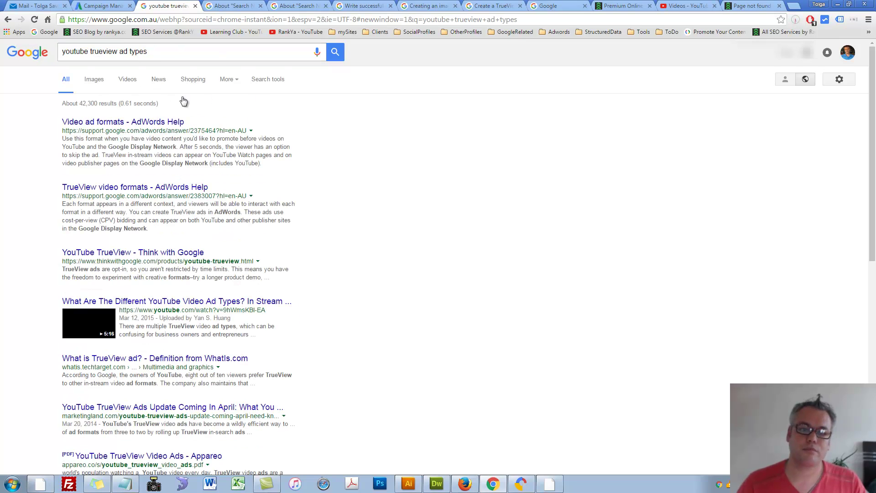
middle_click(168, 120)
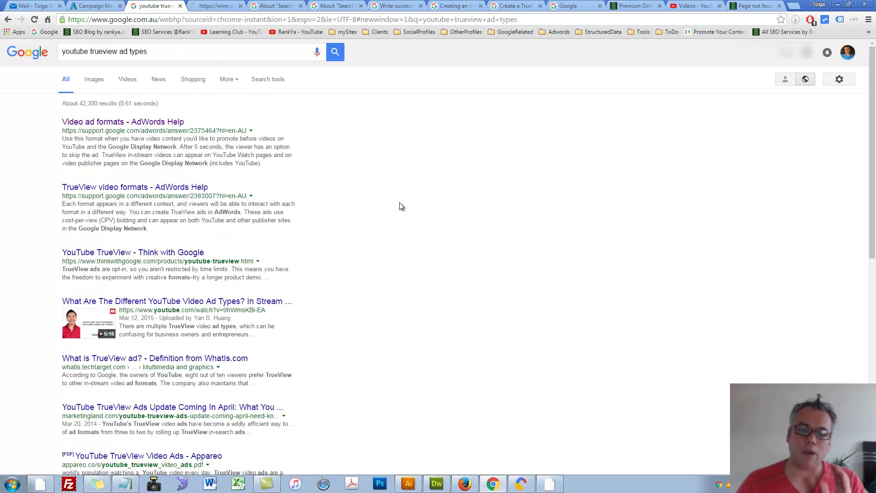
click(96, 6)
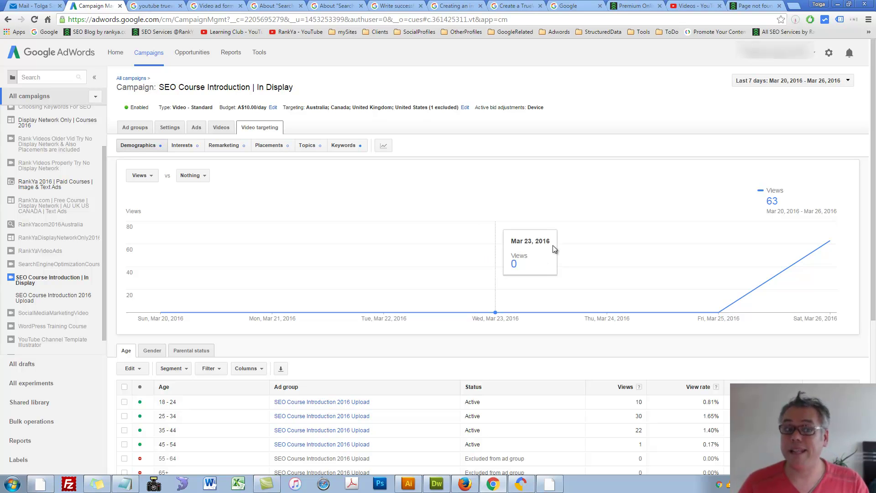
Step: Leave the In Display campaign through the All campaigns breadcrumb to see ad groups across all campaigns
click(130, 78)
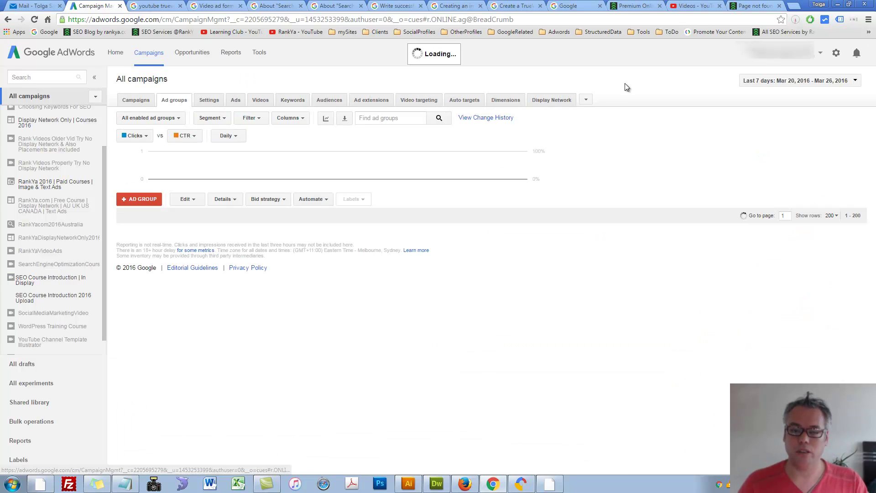